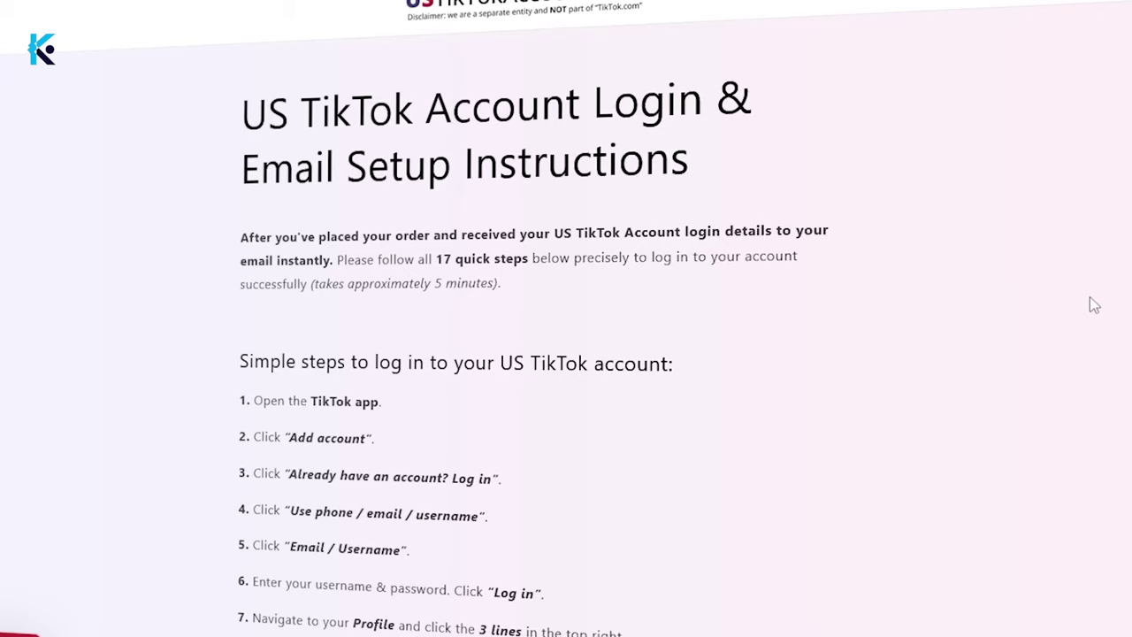
Scroll through ChatGPT's generated animal quiz table to review the question rows
scroll(1094, 305, "down", 2)
scroll(1094, 305, "down", 10)
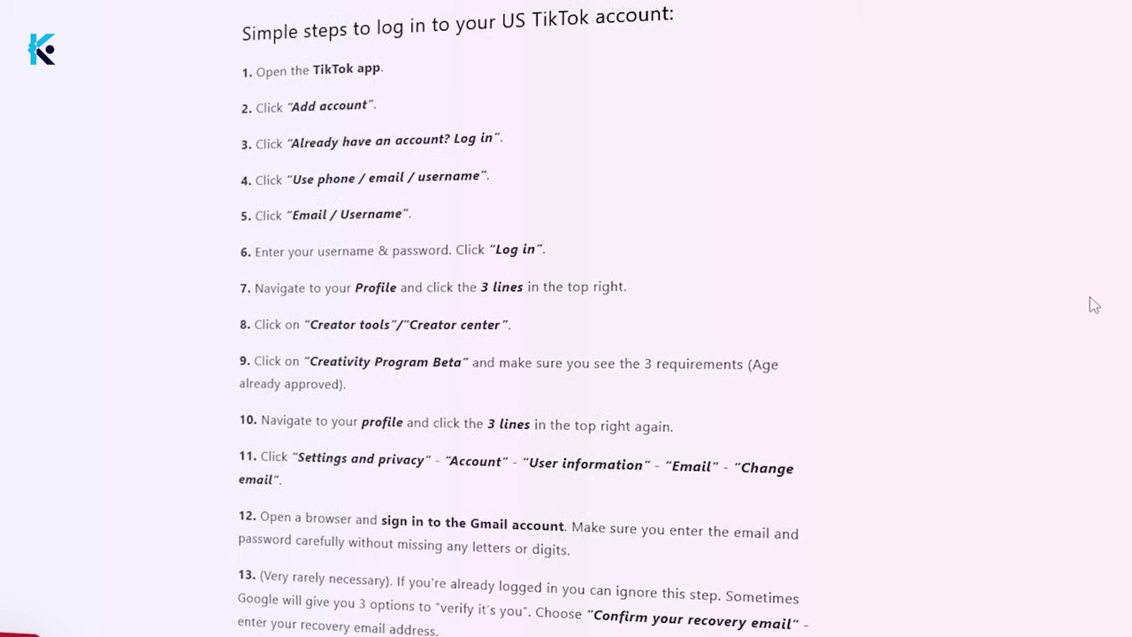
scroll(1094, 305, "up", 12)
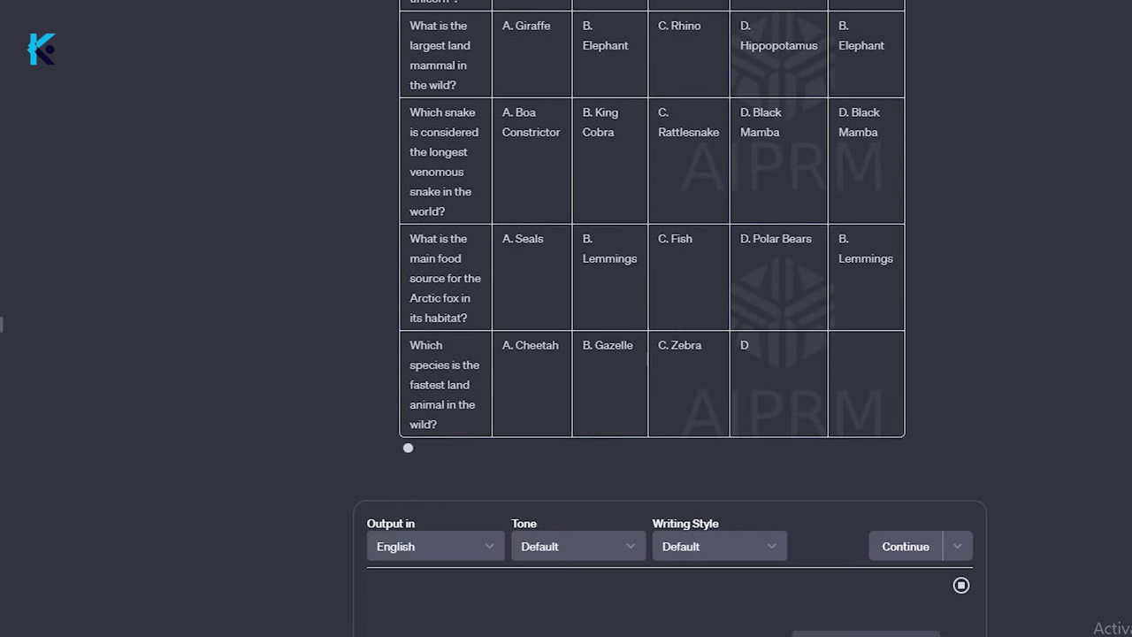
scroll(619, 460, "up", 3)
scroll(651, 265, "up", 2)
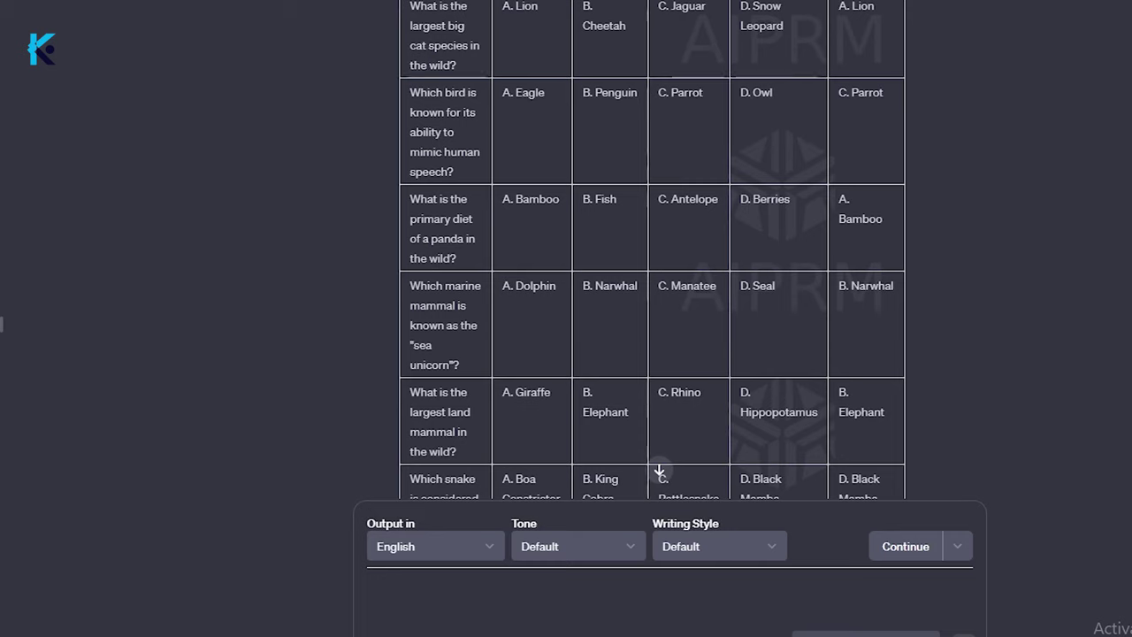
scroll(659, 469, "up", 3)
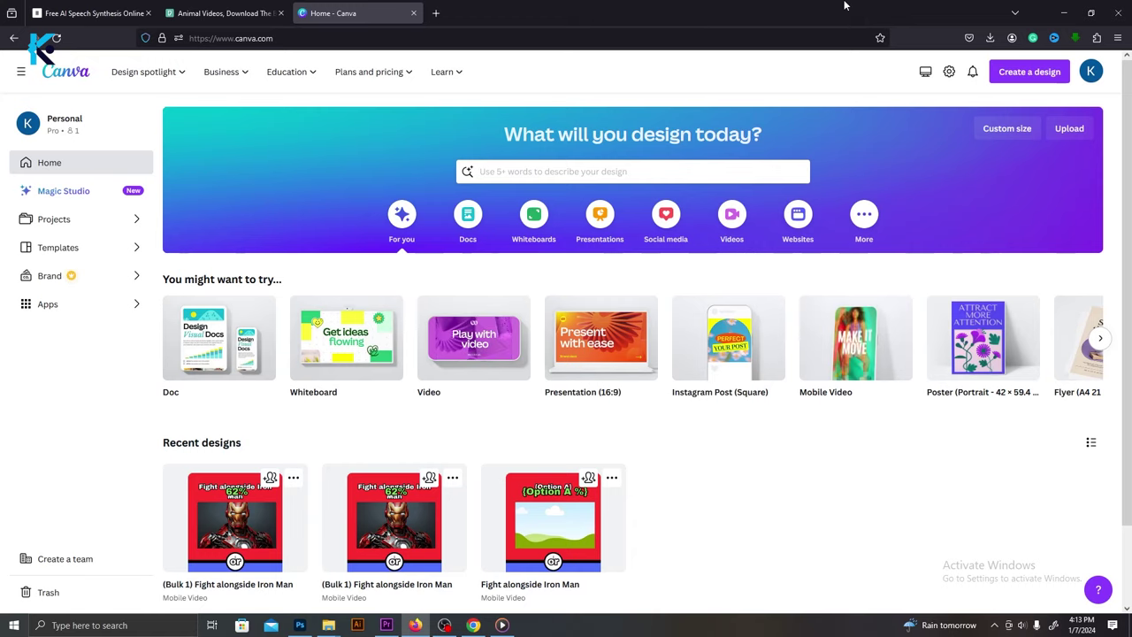
Start a new design by searching for the TikTok video design type
left_click(1014, 76)
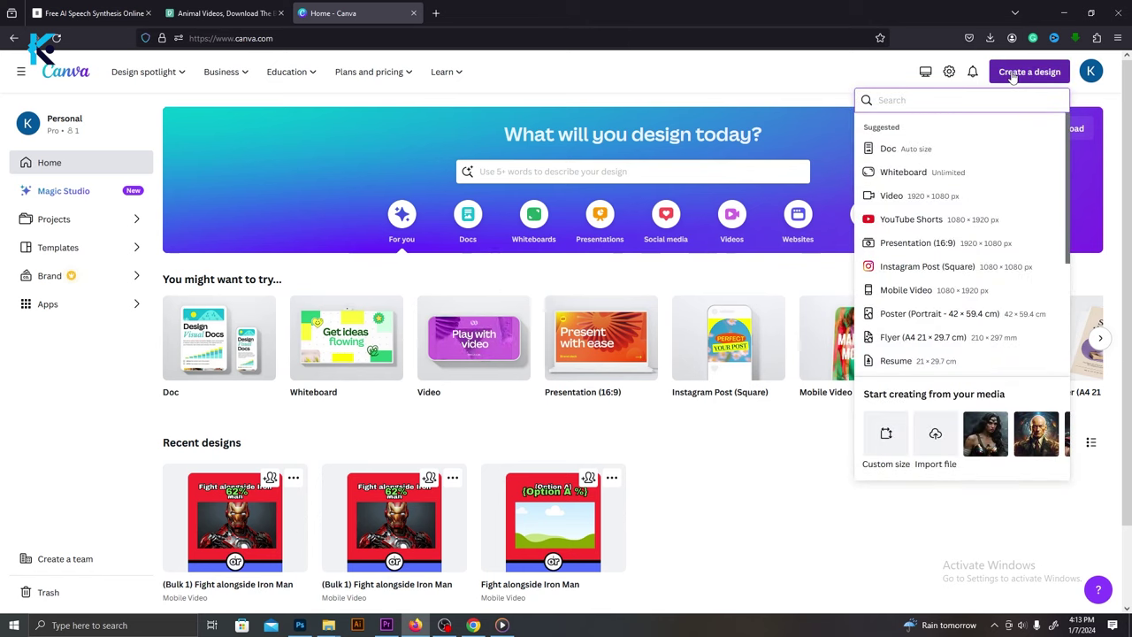
type("Tiktok cideo")
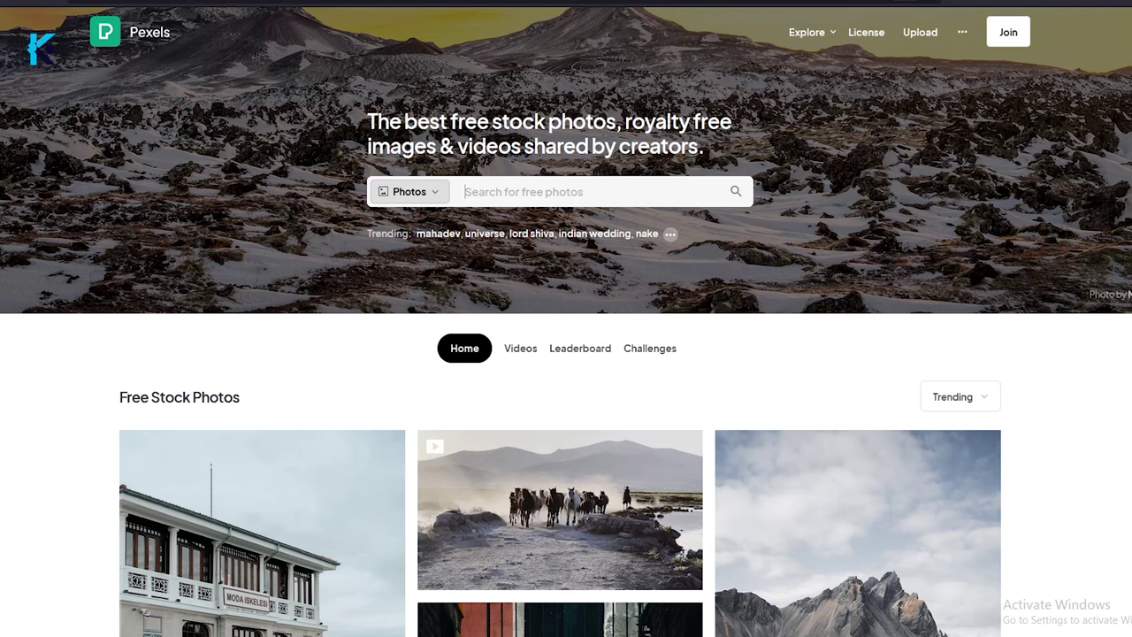
Search Pexels videos for 'forest animal'
left_click(409, 191)
left_click(410, 248)
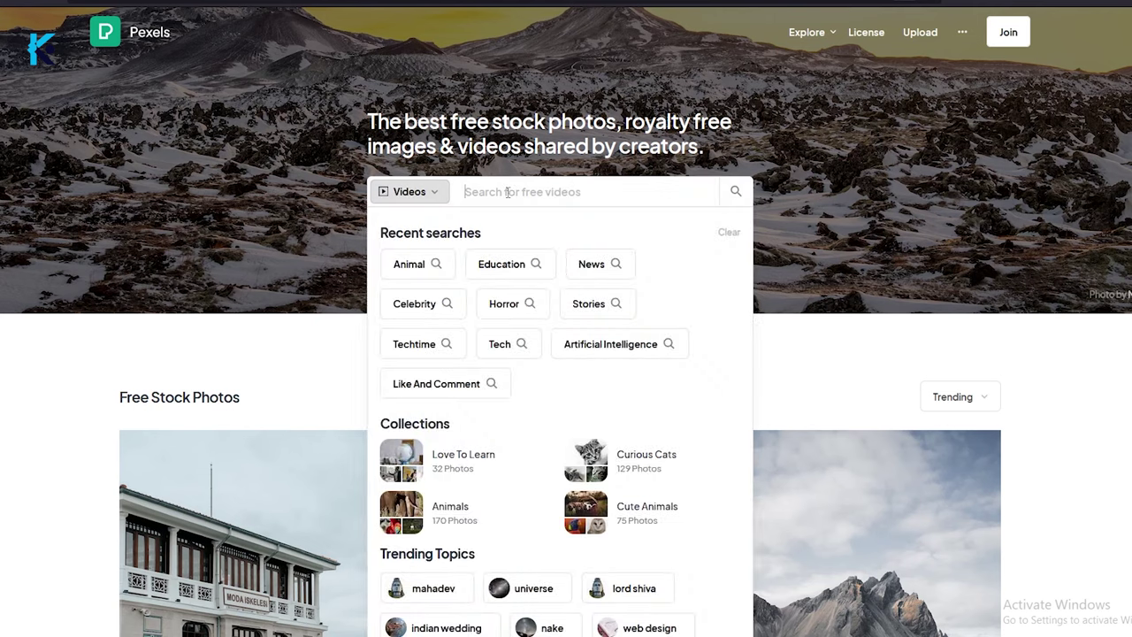
type("fores")
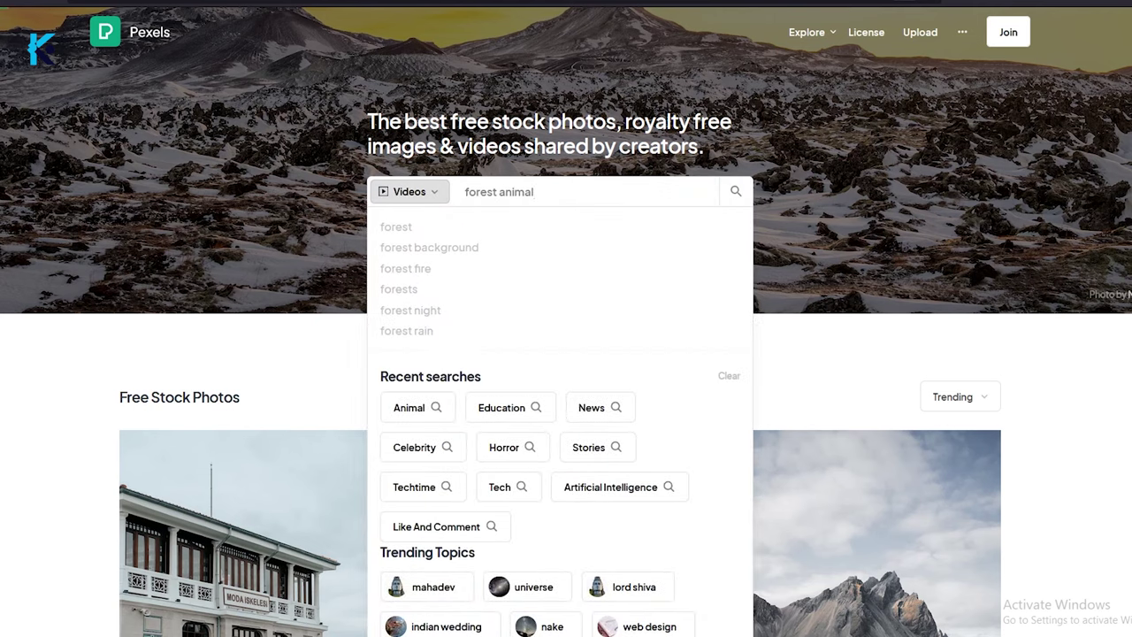
type("t animal")
key("Return")
scroll(1081, 363, "down", 10)
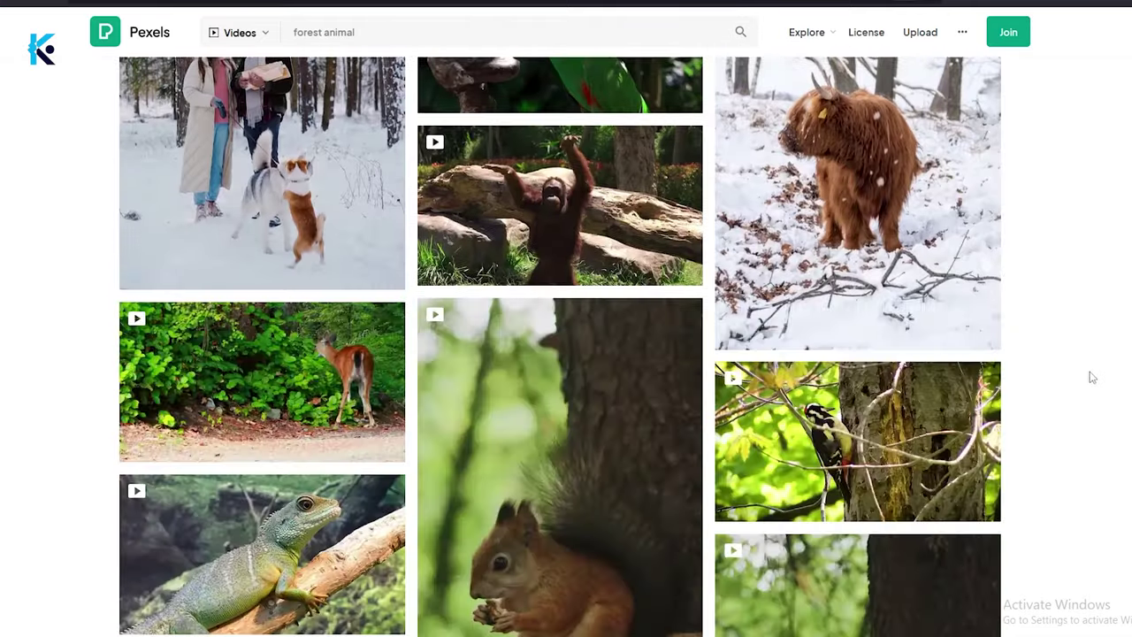
scroll(1092, 378, "down", 3)
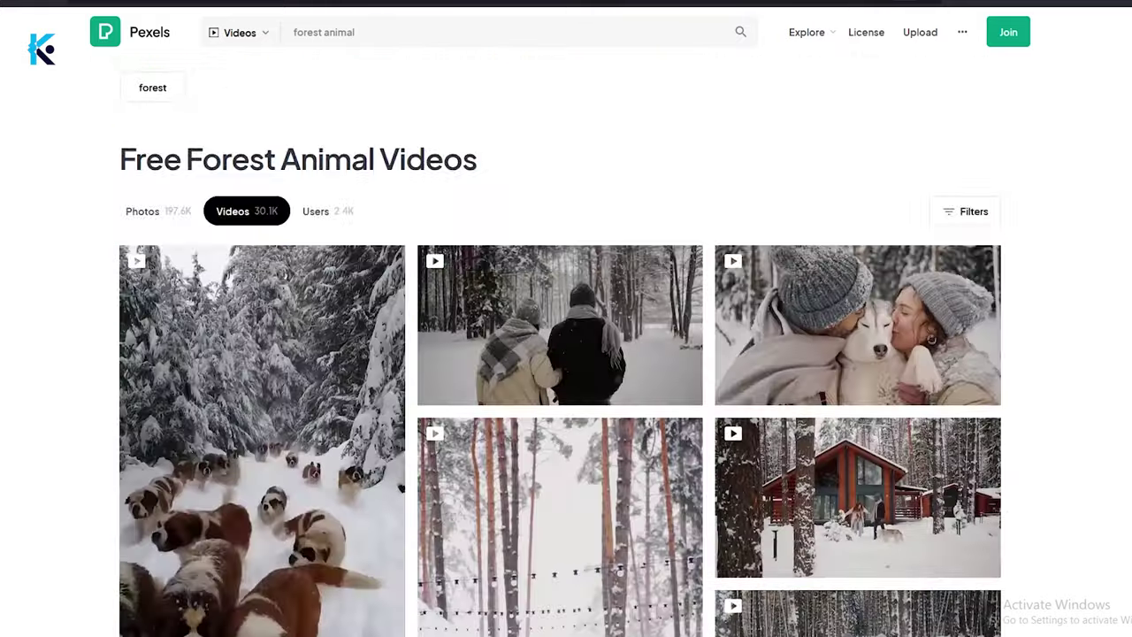
Filter the video results to vertical orientation
left_click(928, 212)
left_click(260, 260)
left_click(152, 351)
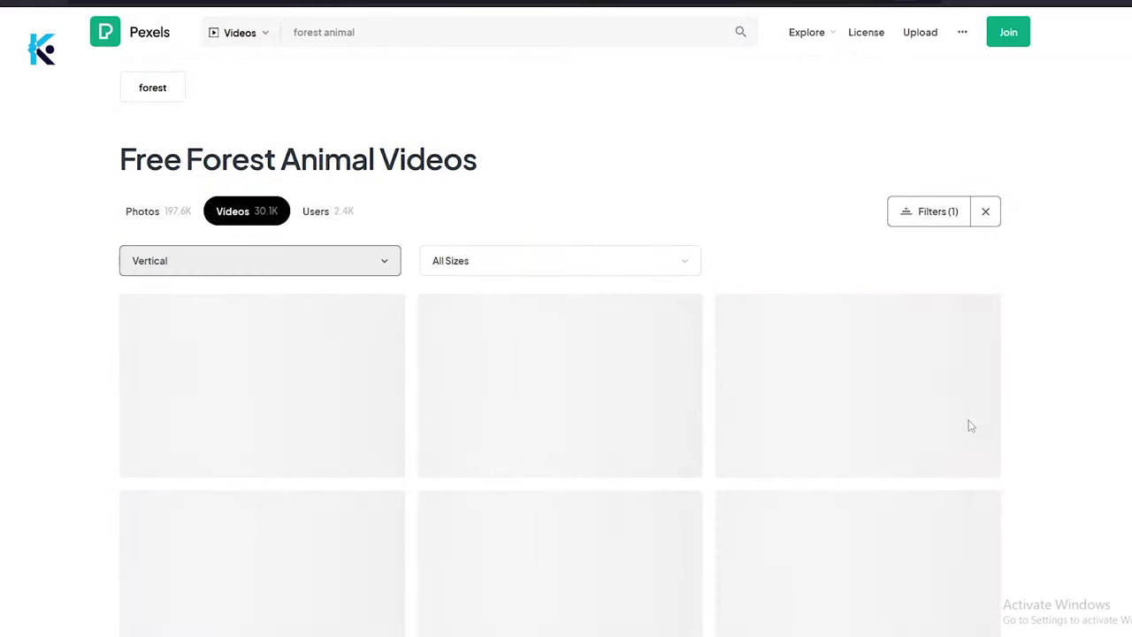
scroll(977, 426, "down", 15)
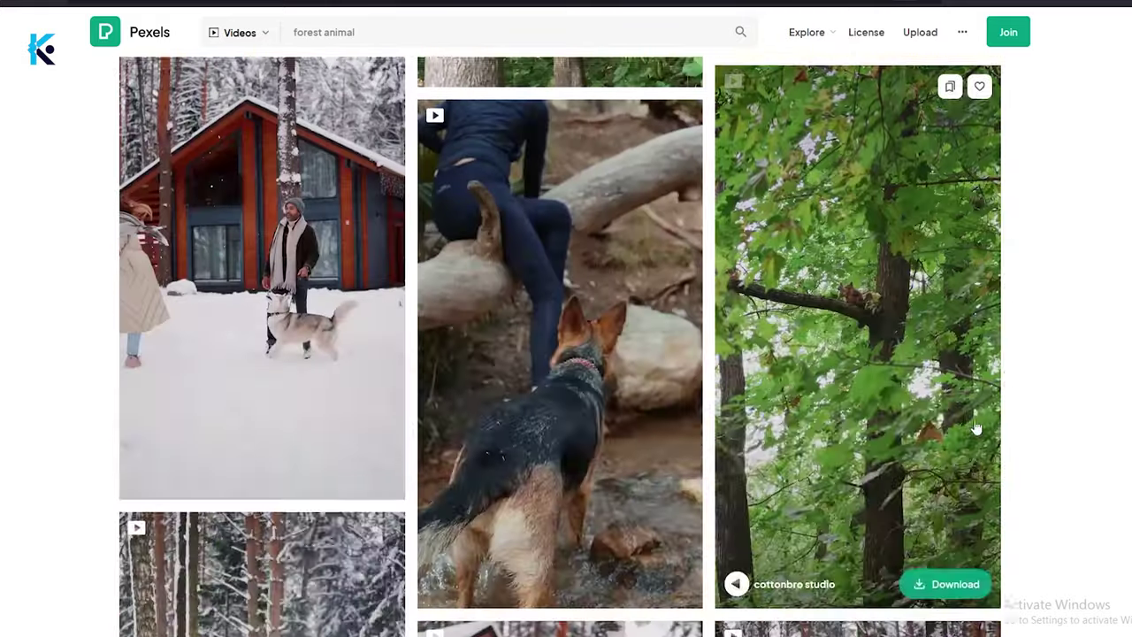
scroll(559, 354, "down", 10)
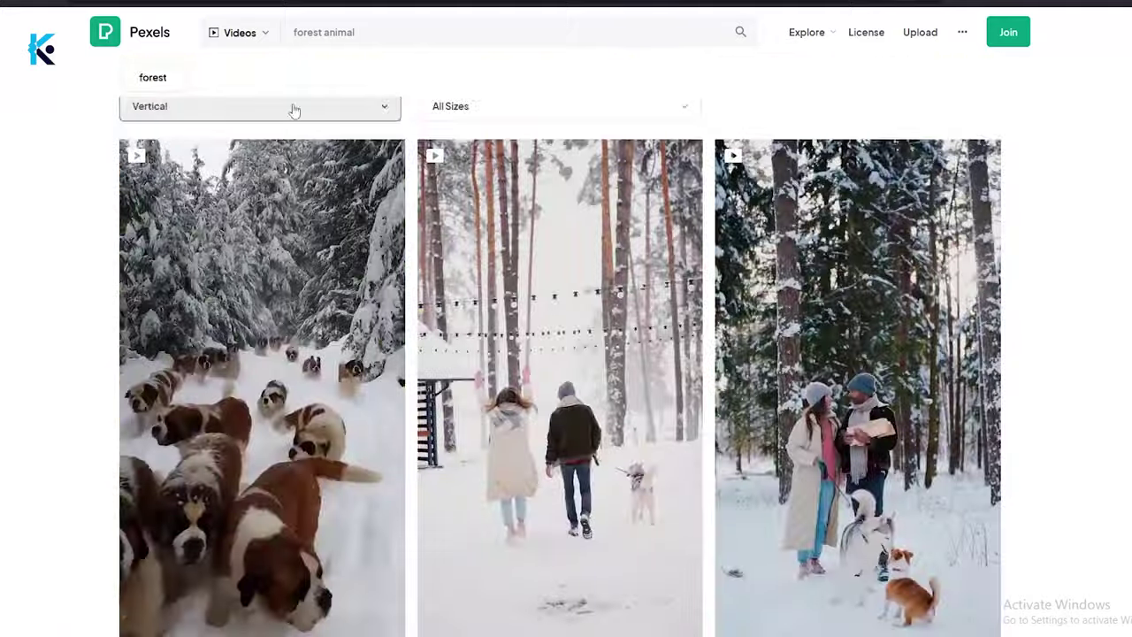
Narrow the search terms to just 'animal' and browse the results
left_click_drag(327, 30, 235, 39)
key("BackSpace")
key("Return")
scroll(560, 353, "down", 10)
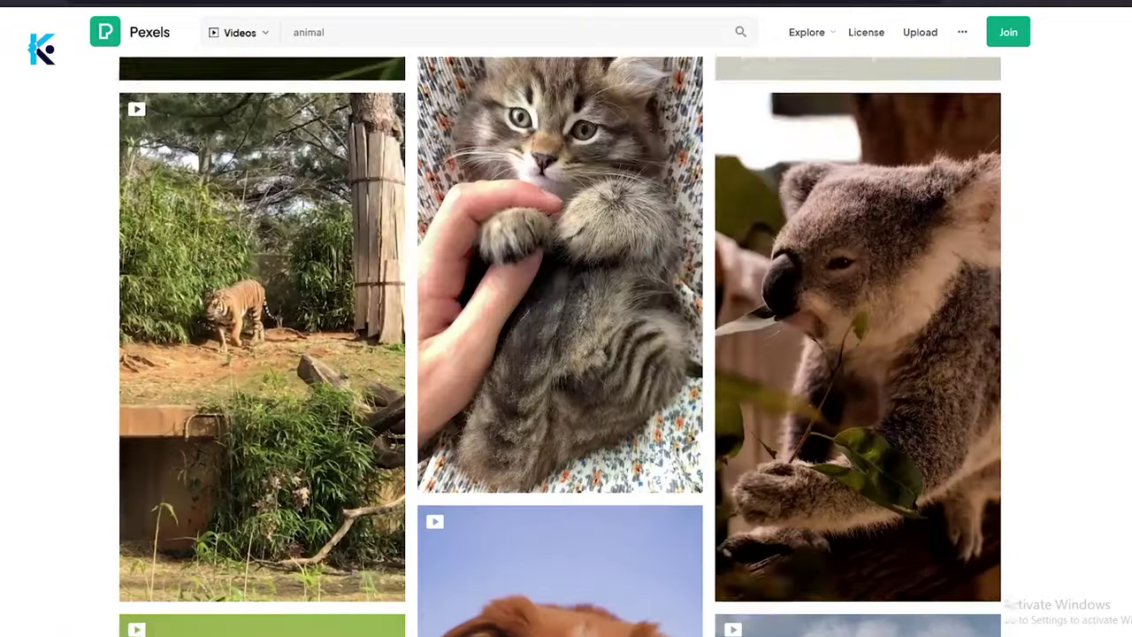
scroll(858, 398, "down", 10)
scroll(858, 398, "up", 2)
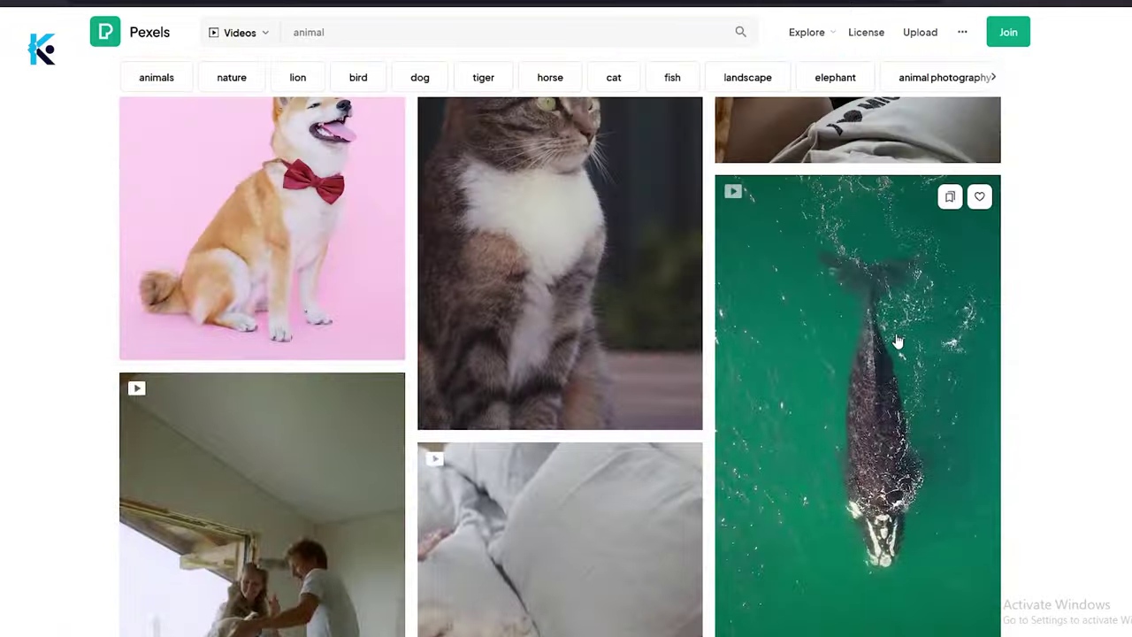
Download the vertical aerial whale clip
left_click(858, 398)
left_click(1093, 63)
left_click(1018, 303)
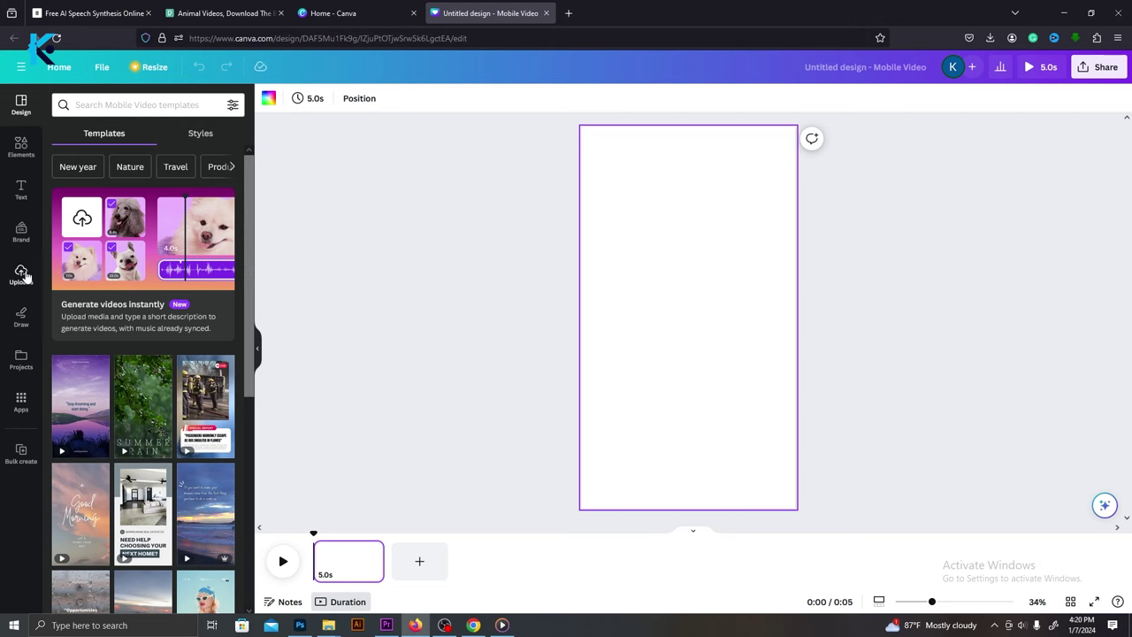
Upload the whale clip from the Desktop Quiz folder and stretch it to fill the page
left_click(21, 274)
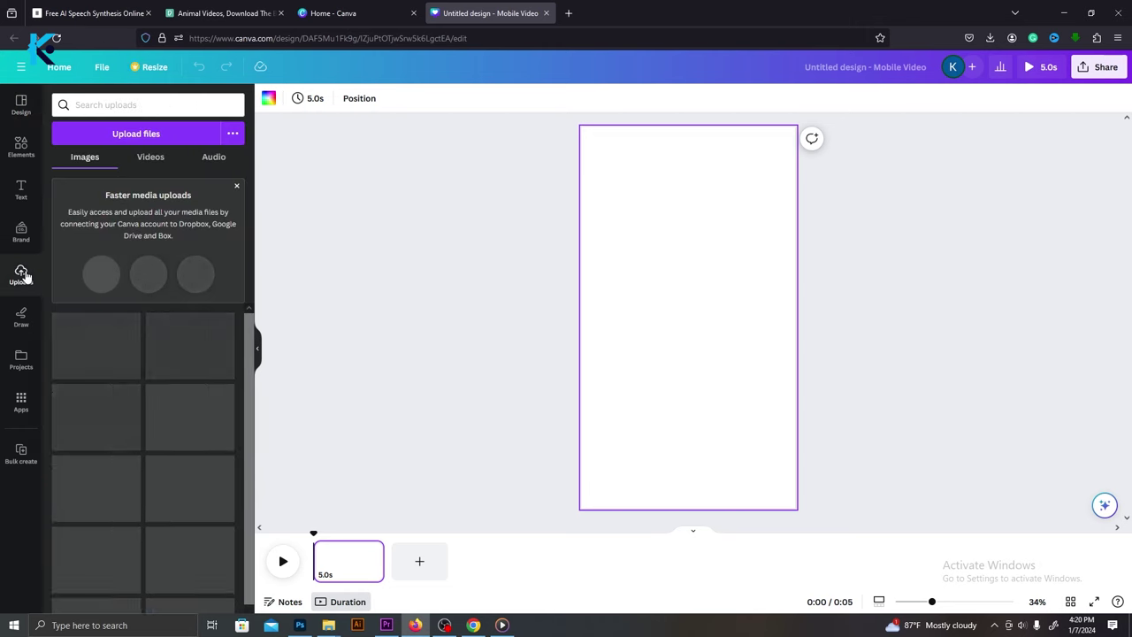
left_click(139, 132)
left_click(353, 207)
double_click(387, 324)
left_click(352, 283)
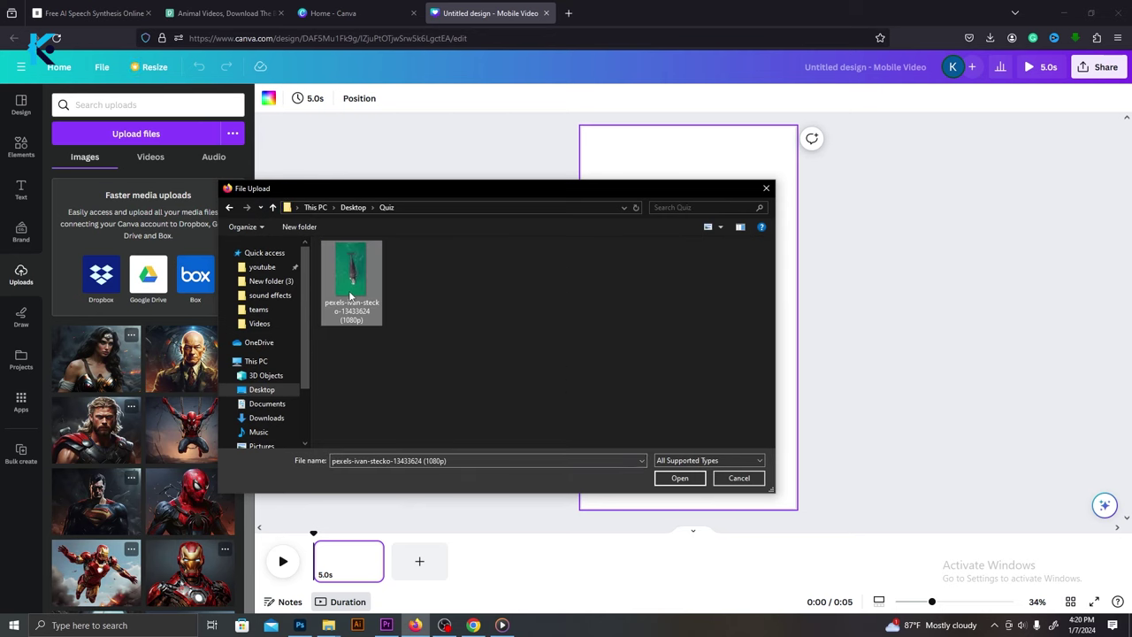
double_click(351, 284)
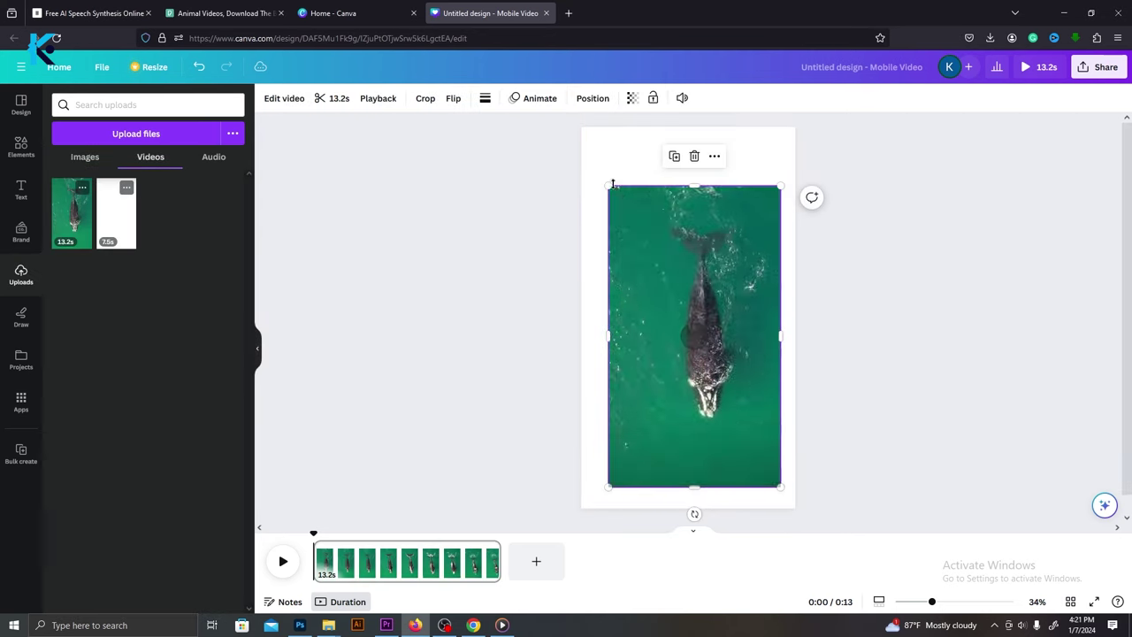
left_click_drag(609, 185, 581, 126)
left_click_drag(780, 485, 799, 512)
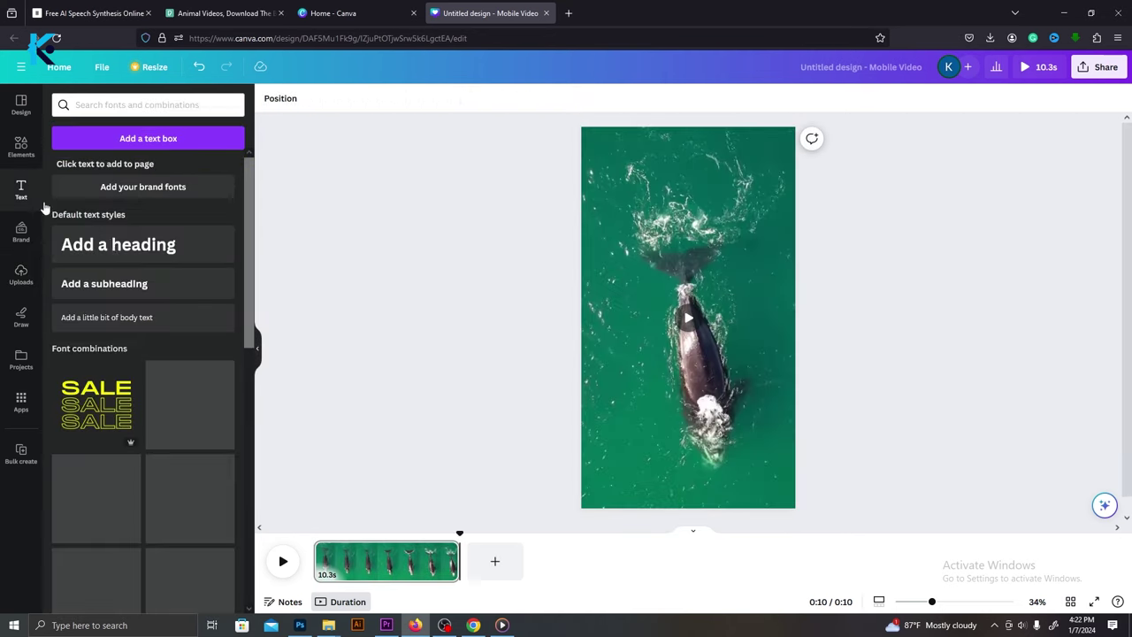
Add a 'Question' heading near the top in white Archivo Black
left_click_drag(106, 245, 681, 240)
type("Question")
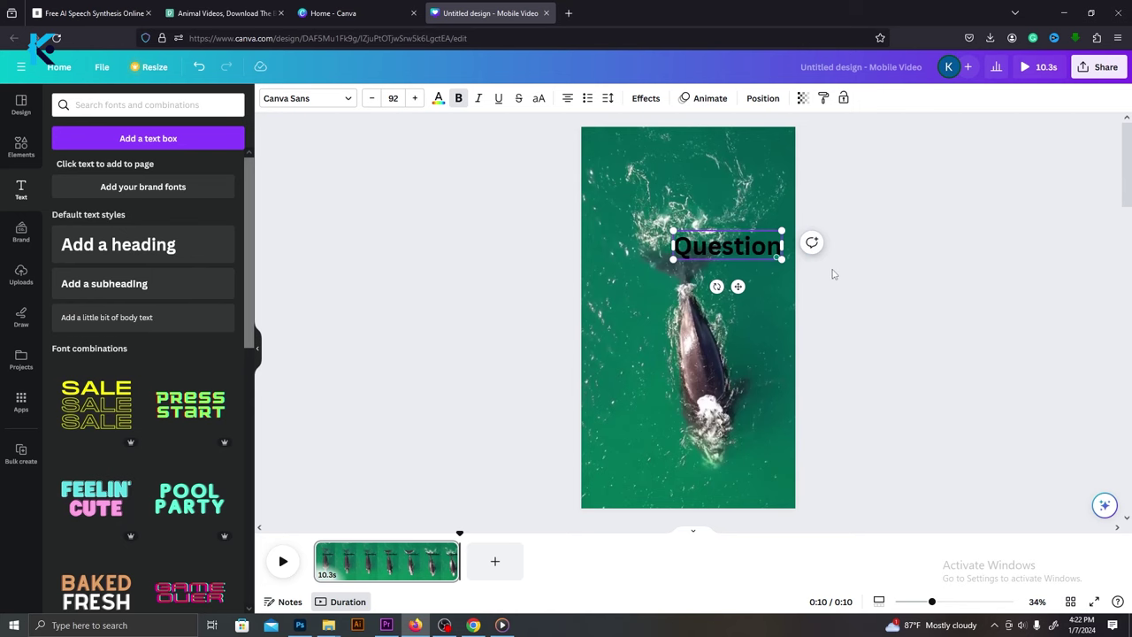
left_click_drag(781, 258, 703, 230)
left_click(349, 99)
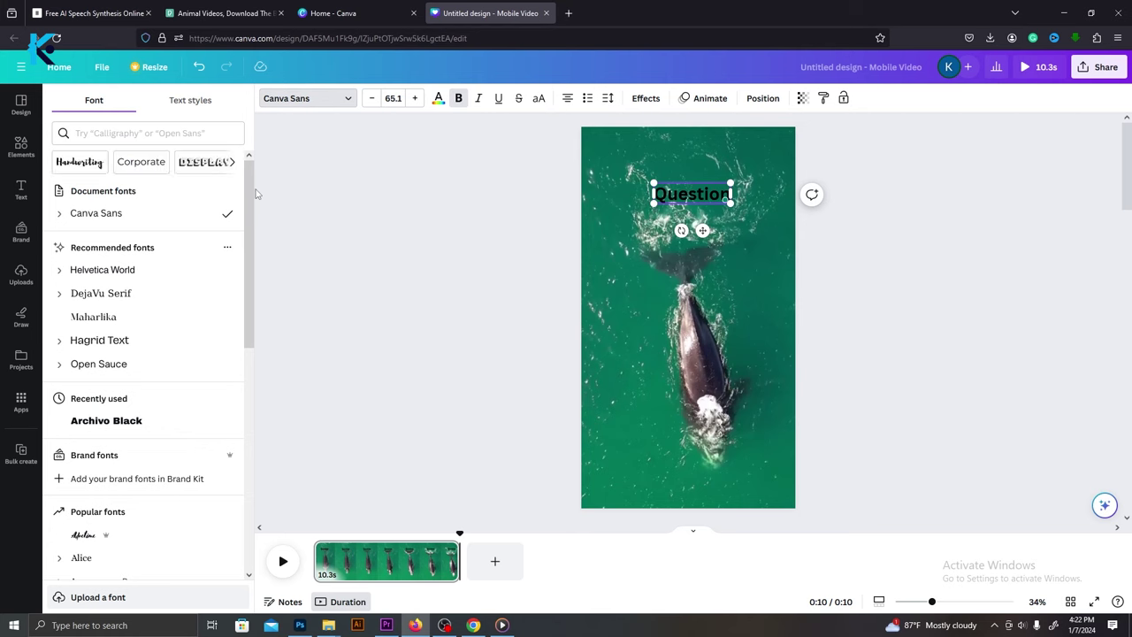
left_click(106, 420)
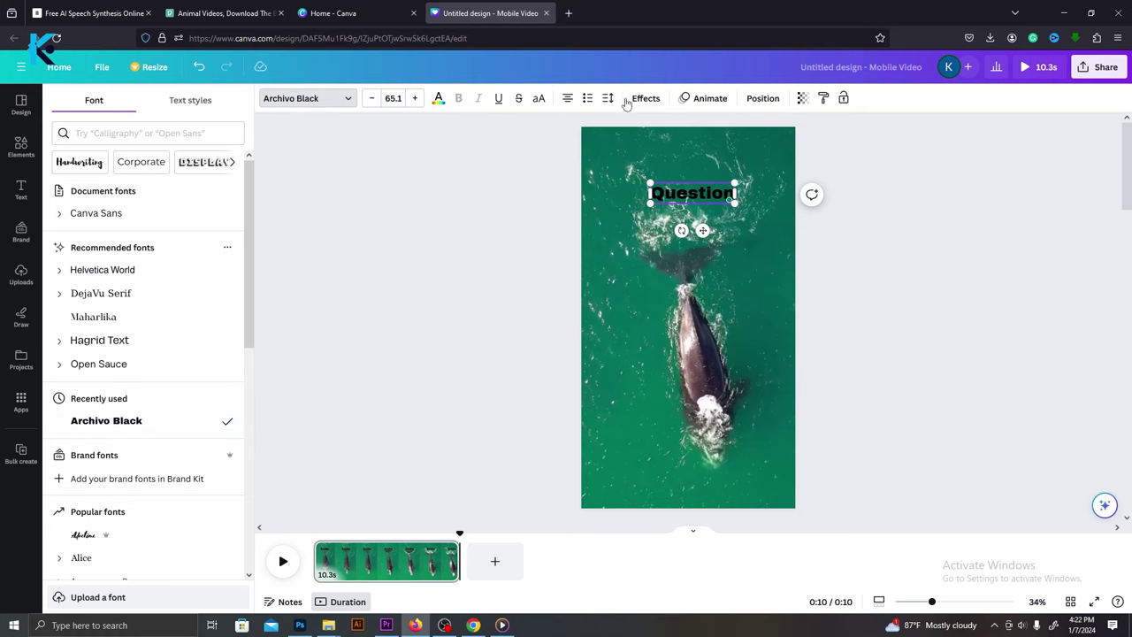
left_click(433, 99)
left_click(225, 311)
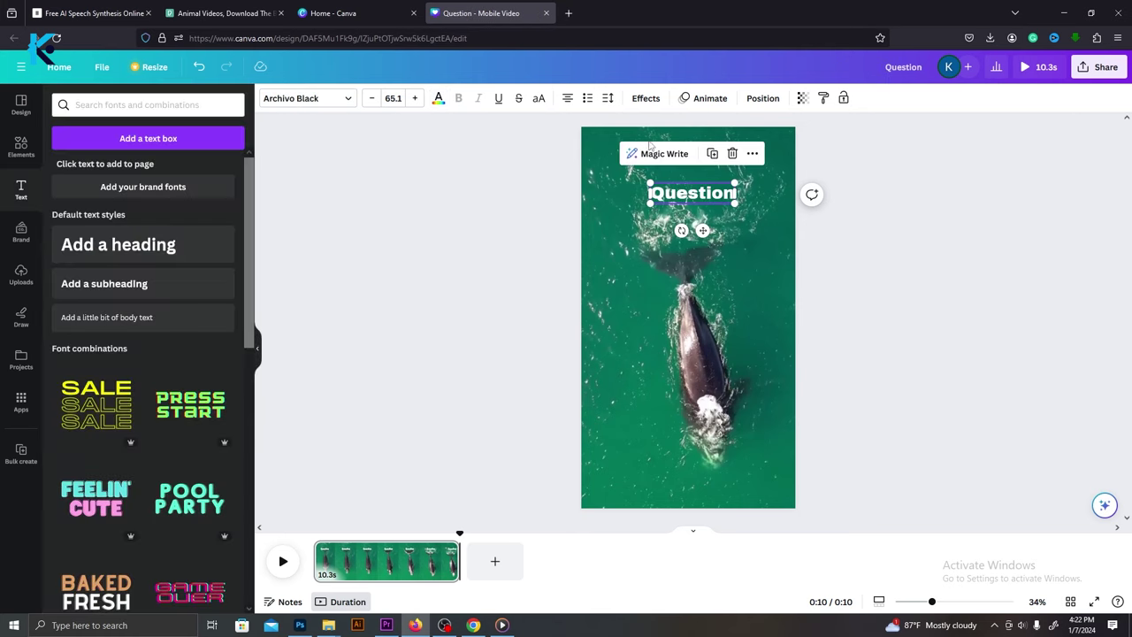
Give the Question heading a black outline effect with thickness raised to 118
left_click(646, 99)
left_click(147, 345)
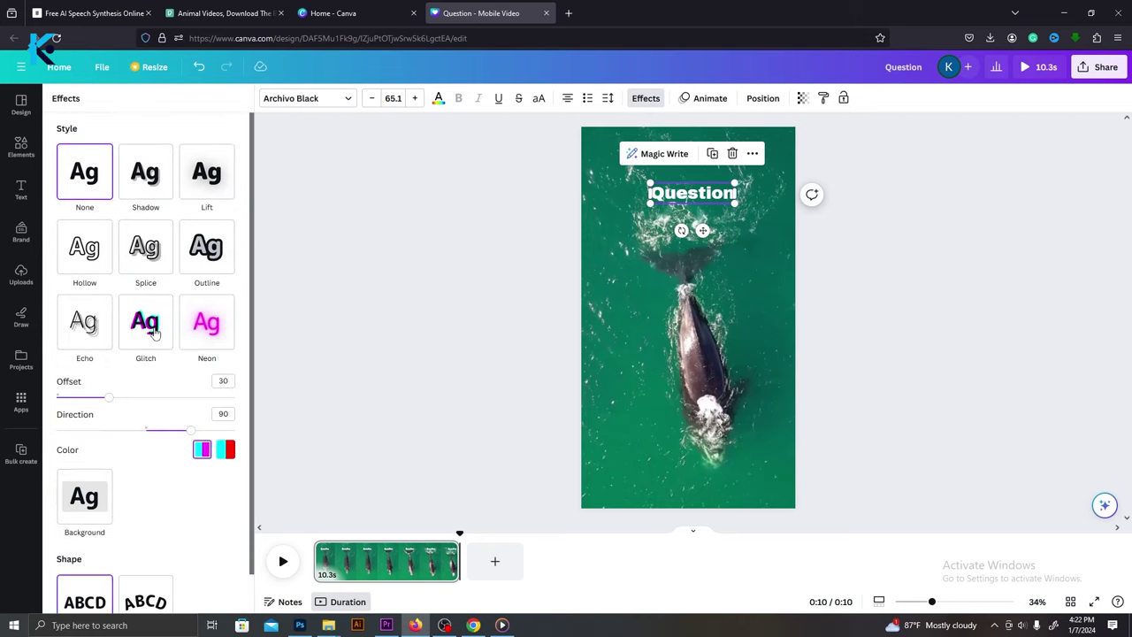
left_click(212, 264)
left_click(225, 341)
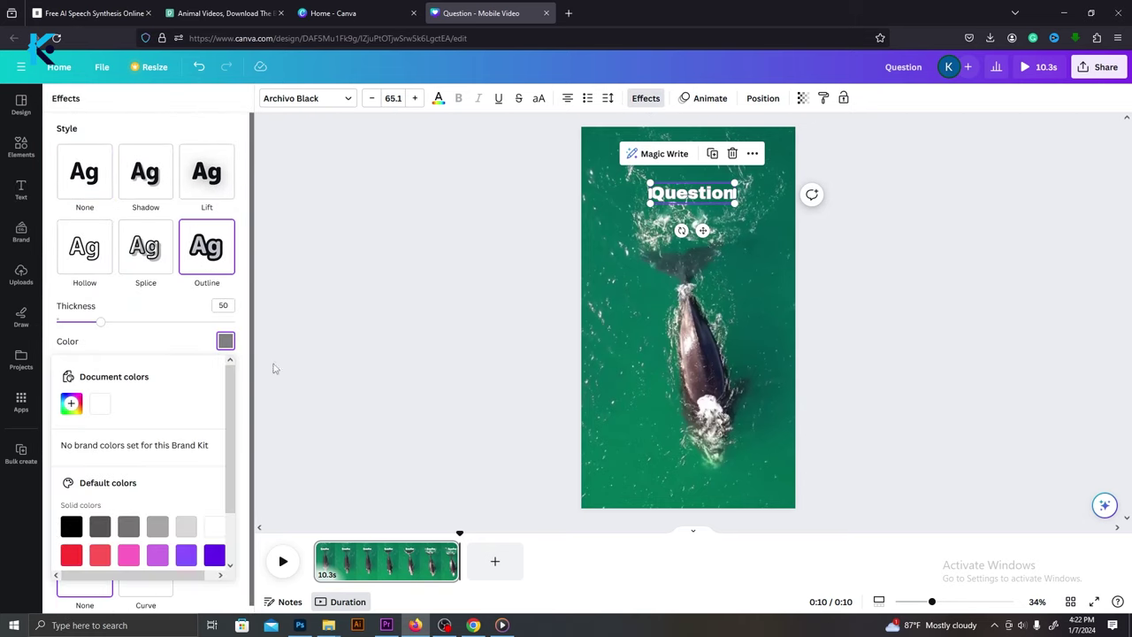
left_click(72, 527)
left_click_drag(98, 329, 123, 327)
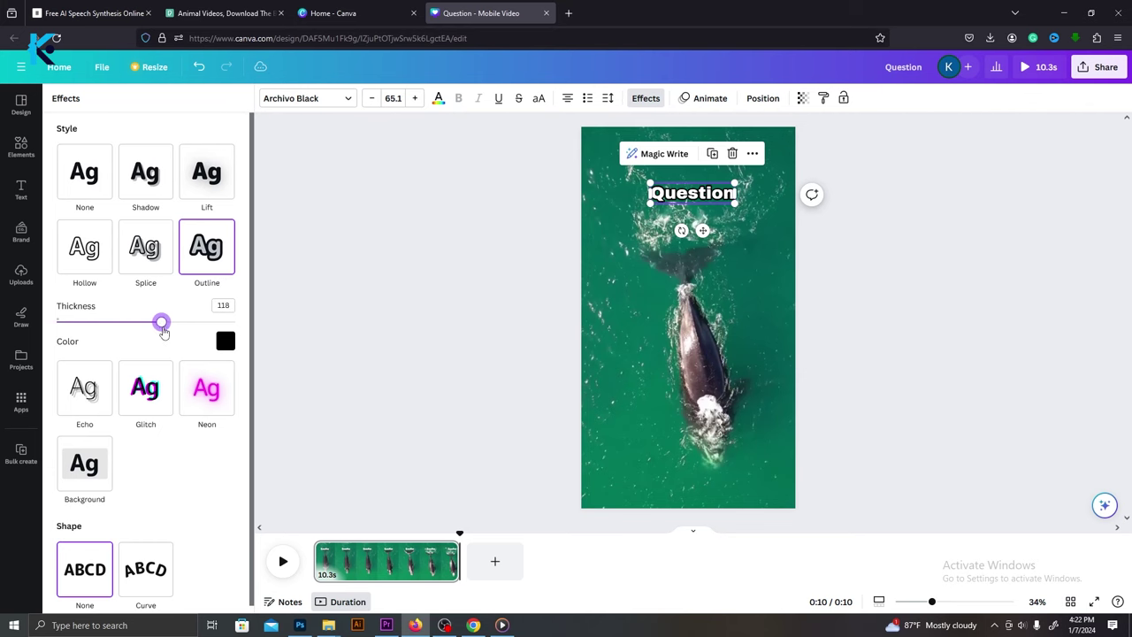
Duplicate the heading into an 'Option 1' line and copy it below
key("ctrl+d")
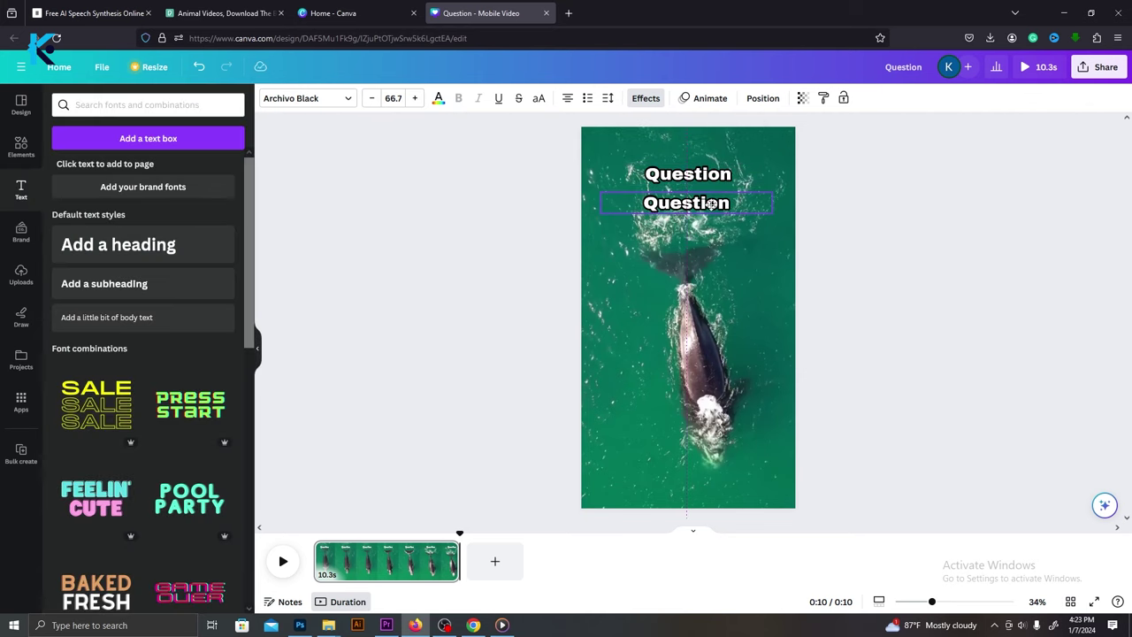
left_click_drag(713, 199, 672, 242)
double_click(727, 241)
type("Opti")
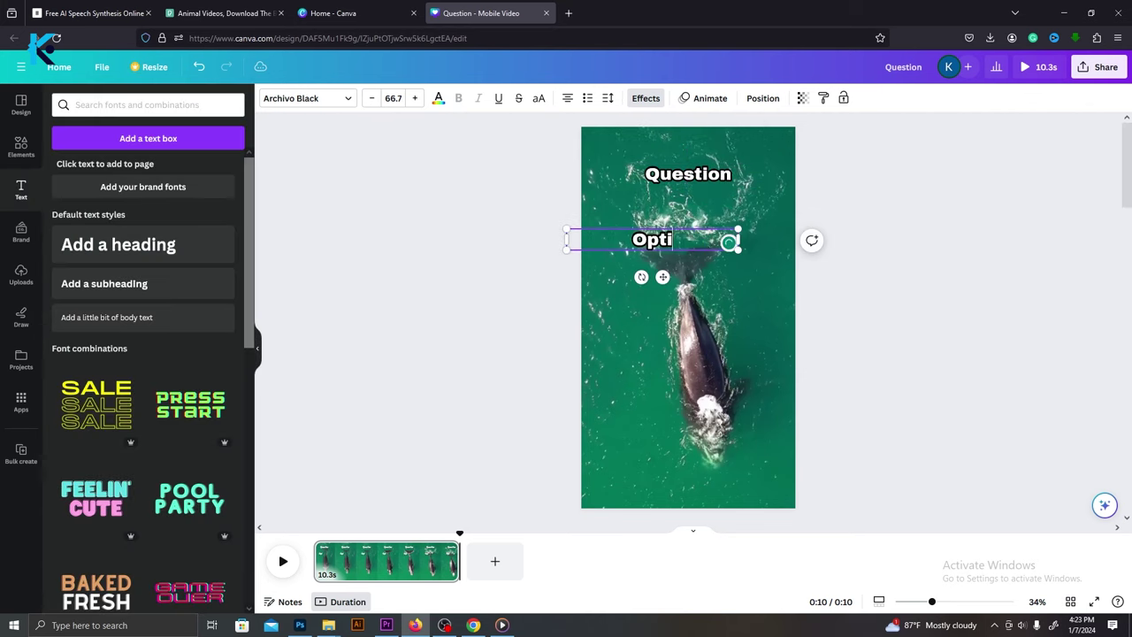
type("on 1")
key("Escape")
left_click_drag(705, 242, 668, 330)
key("Escape")
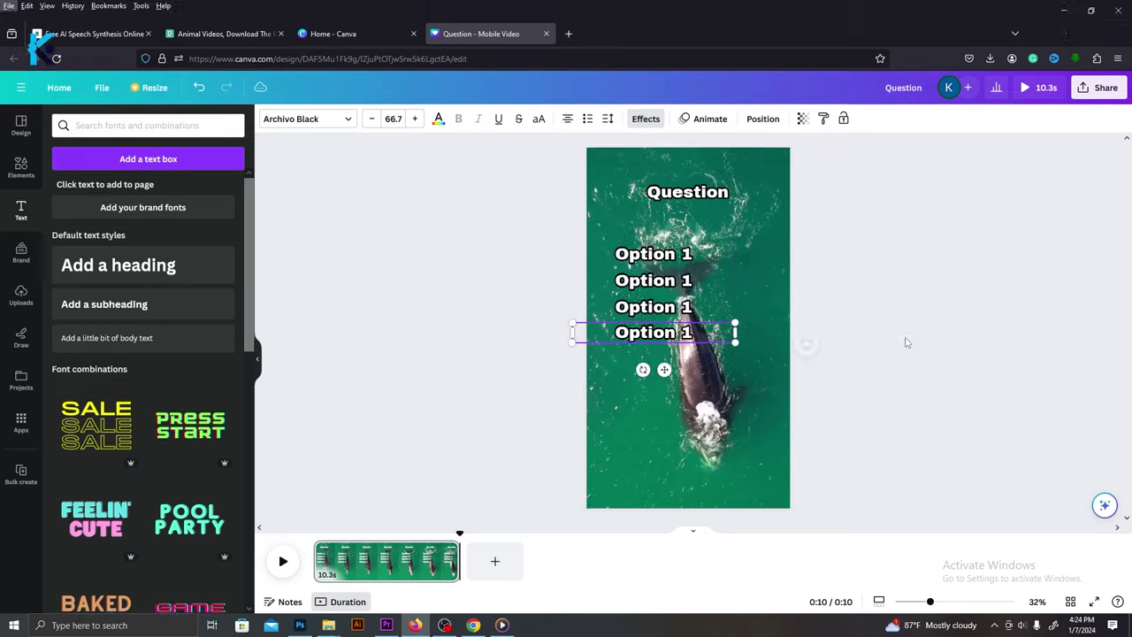
Renumber the copied lines to Option 2, Option 3 and Option 4
left_click(849, 296)
left_click(689, 270)
double_click(688, 268)
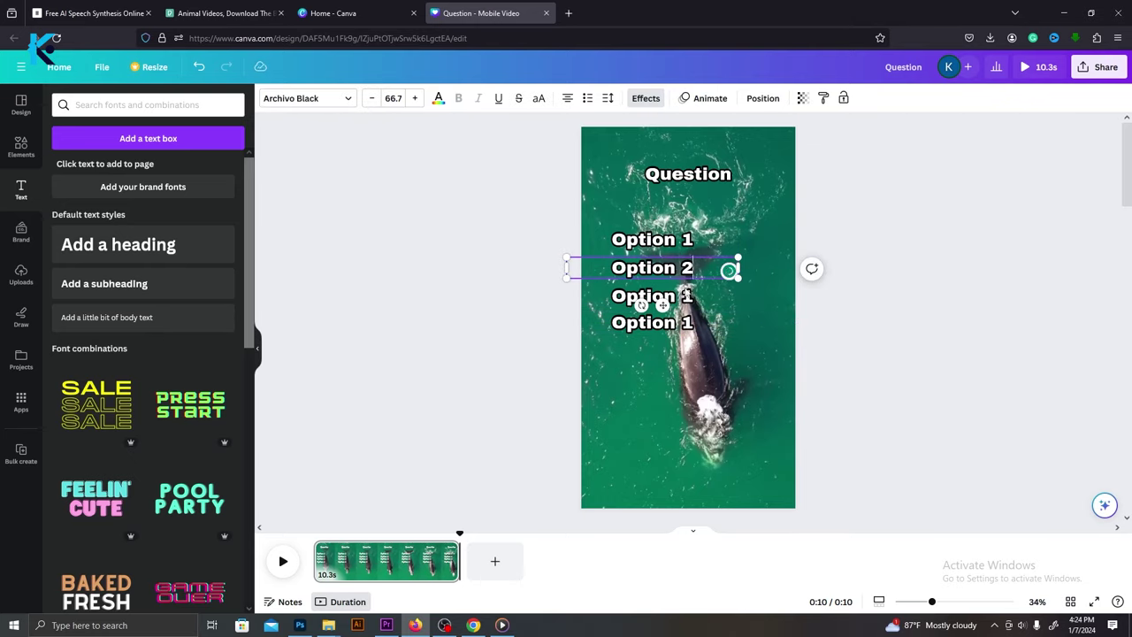
left_click(686, 296)
double_click(686, 296)
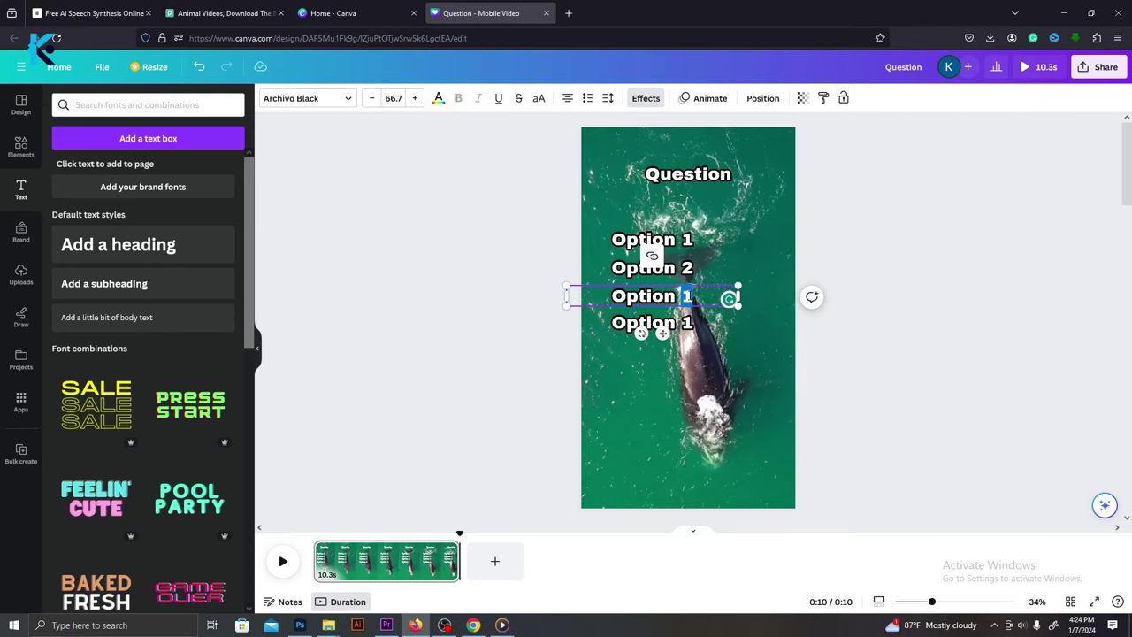
double_click(688, 324)
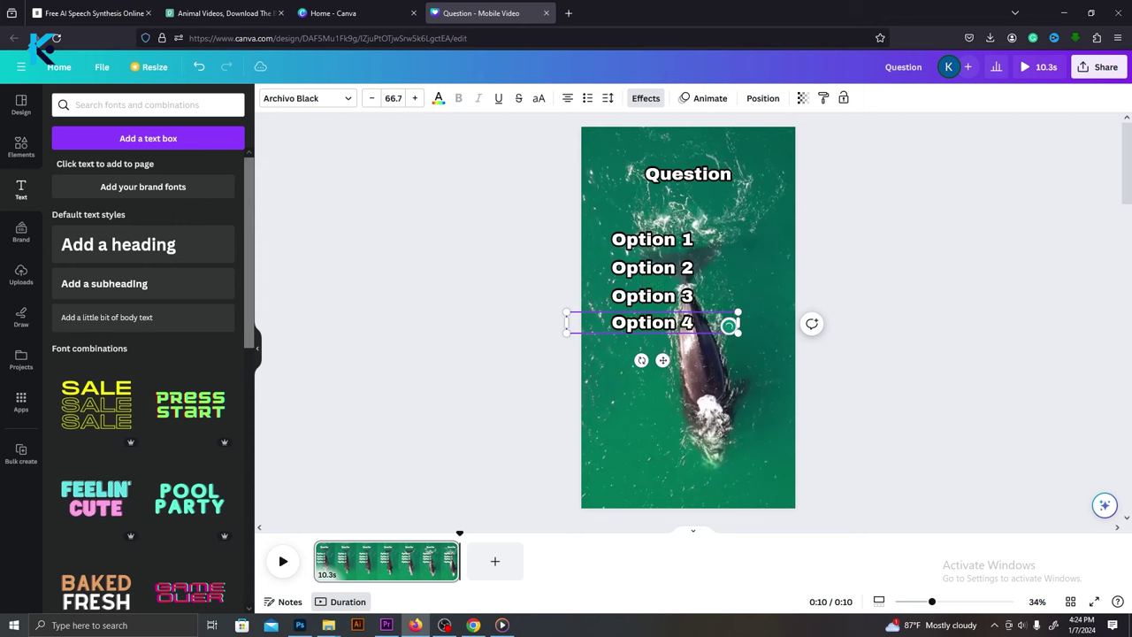
Duplicate Option 4 into a light green 'Correct Answer' line
key("ctrl+d")
key("Return")
type("Corre")
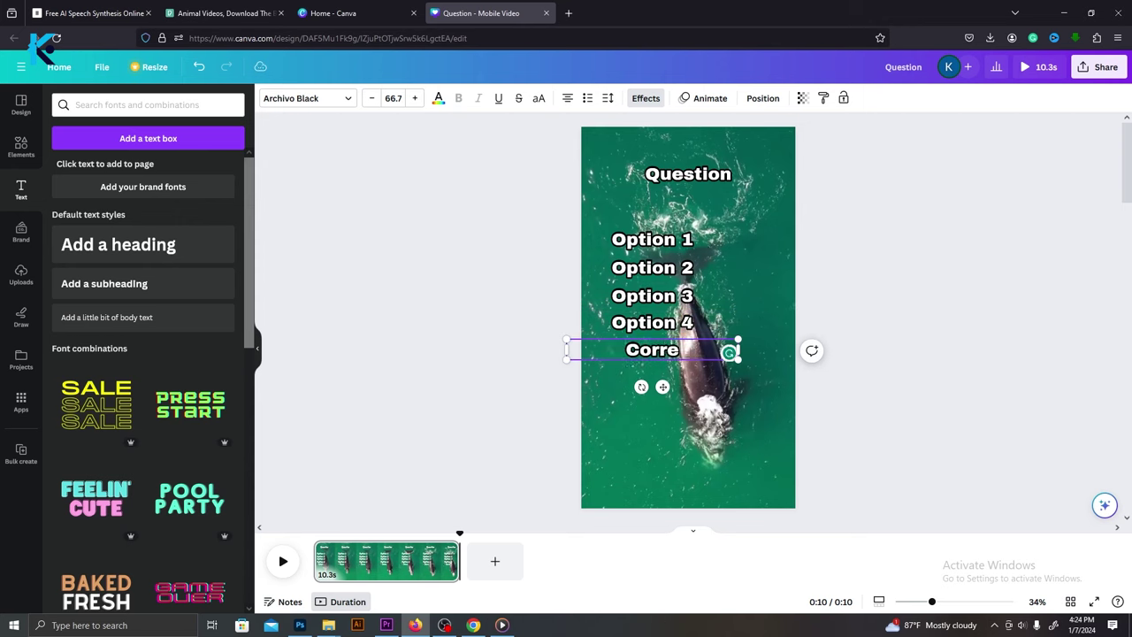
type("ct Answer")
key("Escape")
left_click(438, 98)
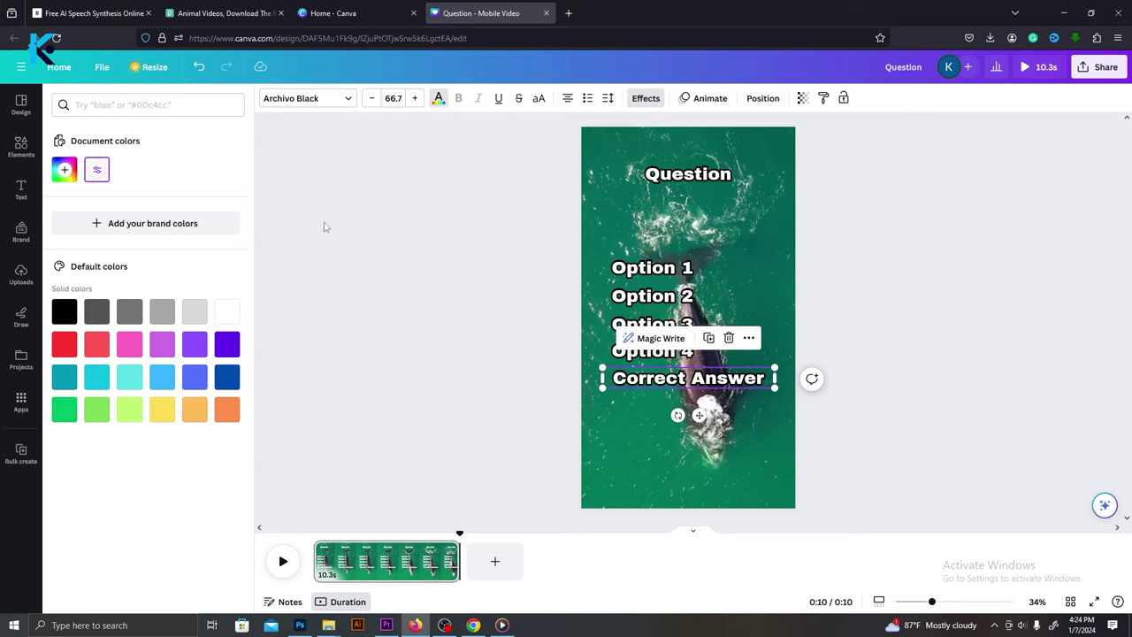
left_click(65, 409)
left_click(96, 409)
left_click(884, 271)
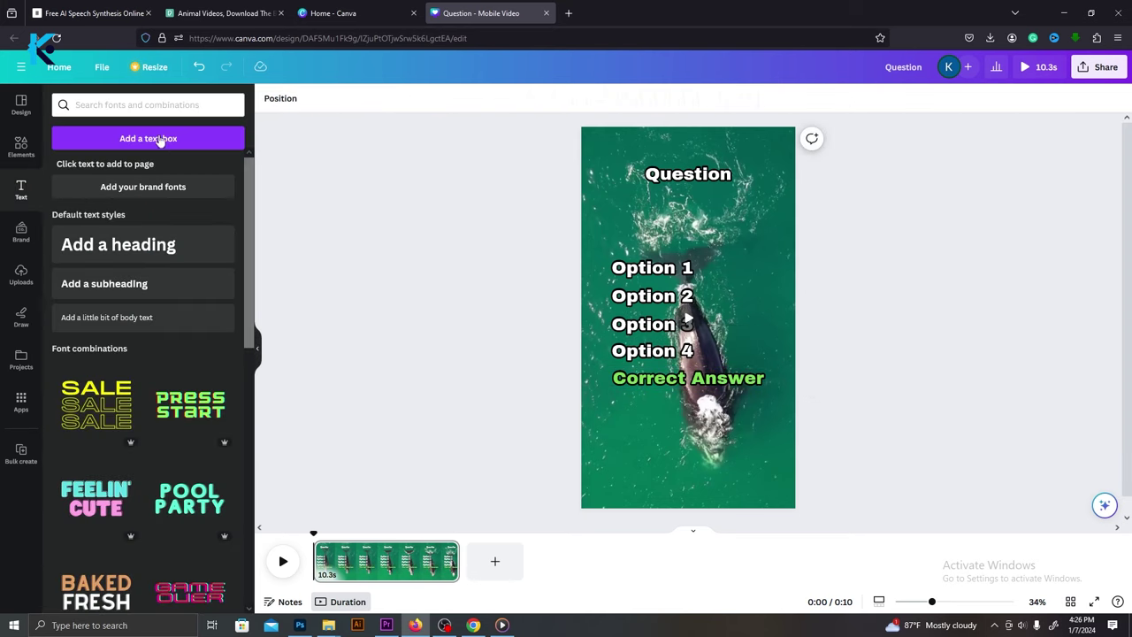
Find a 'clock' graphic in Elements and place it, shrunk, below Correct Answer
left_click(27, 142)
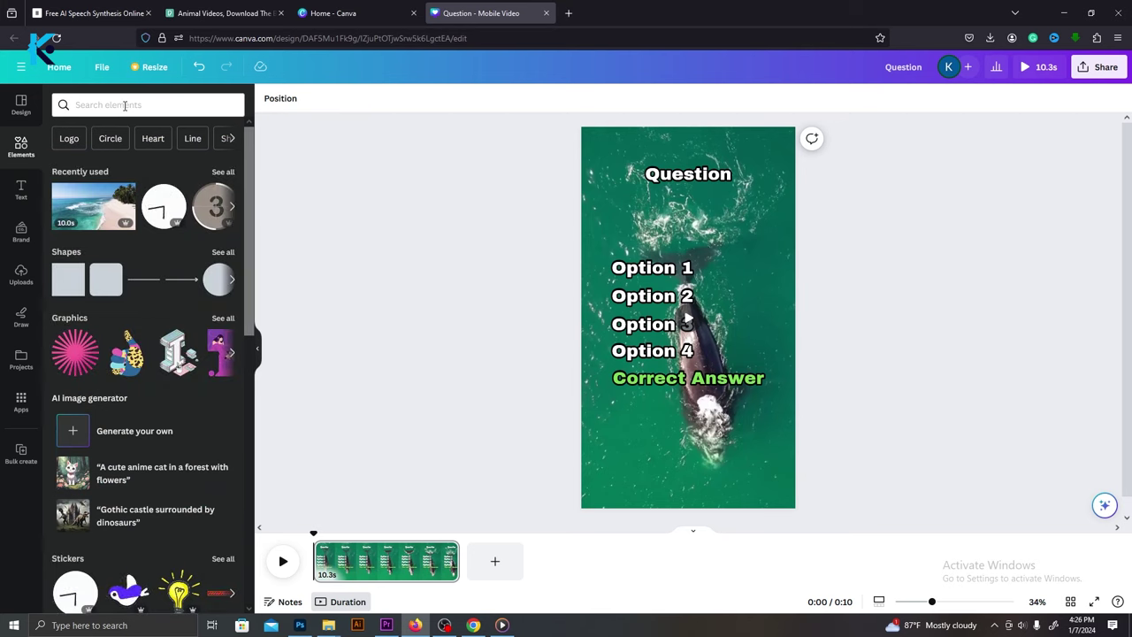
left_click(125, 105)
type("clock")
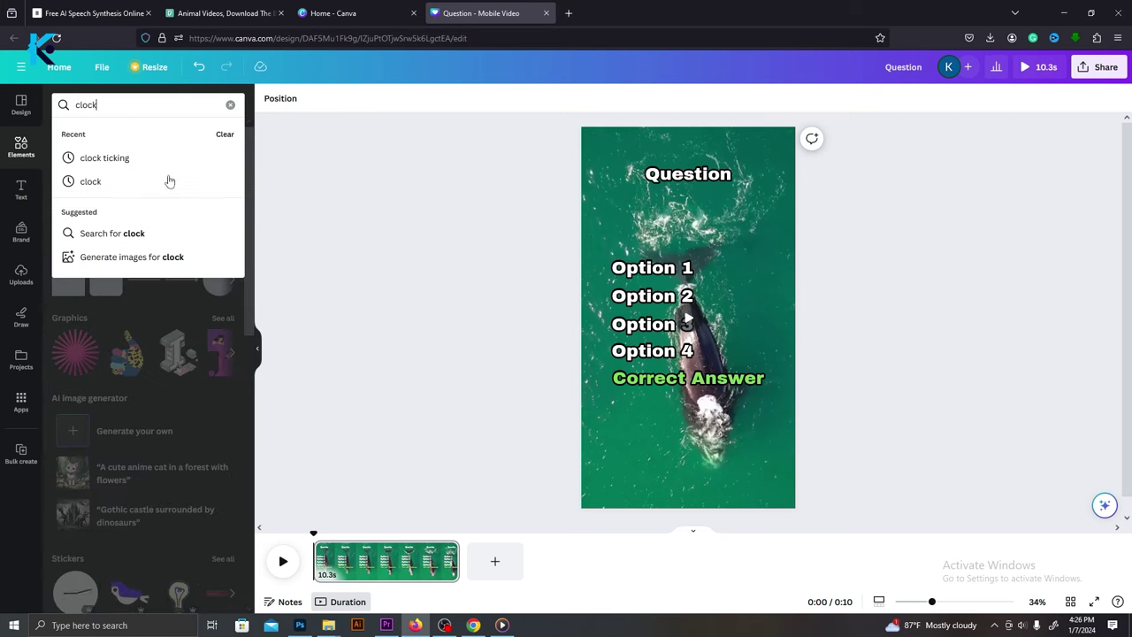
left_click(170, 181)
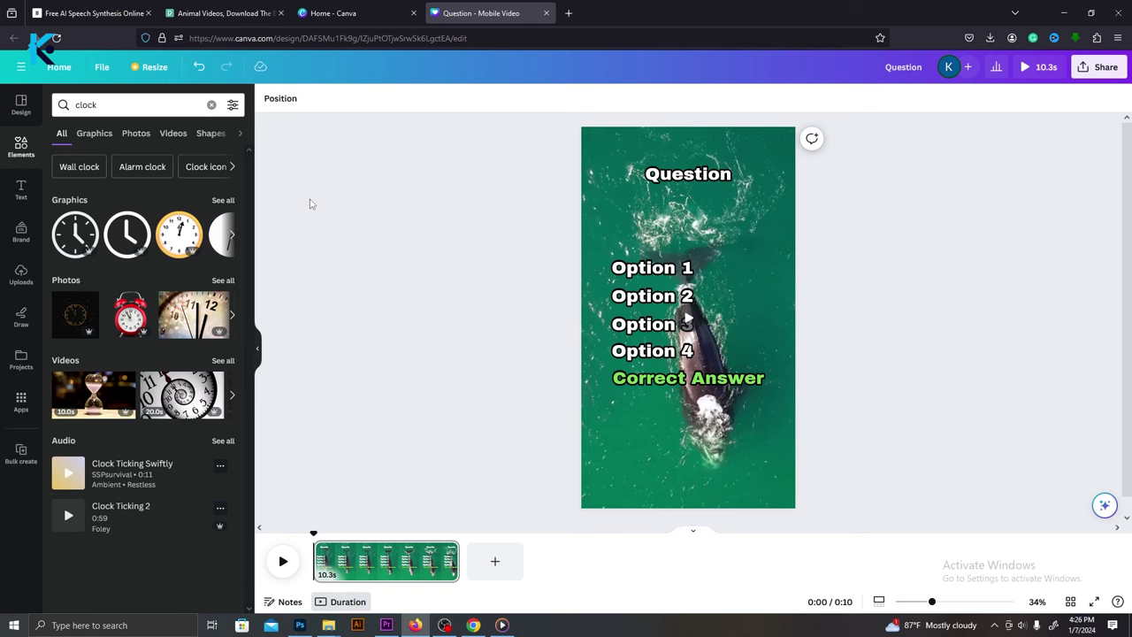
left_click(236, 239)
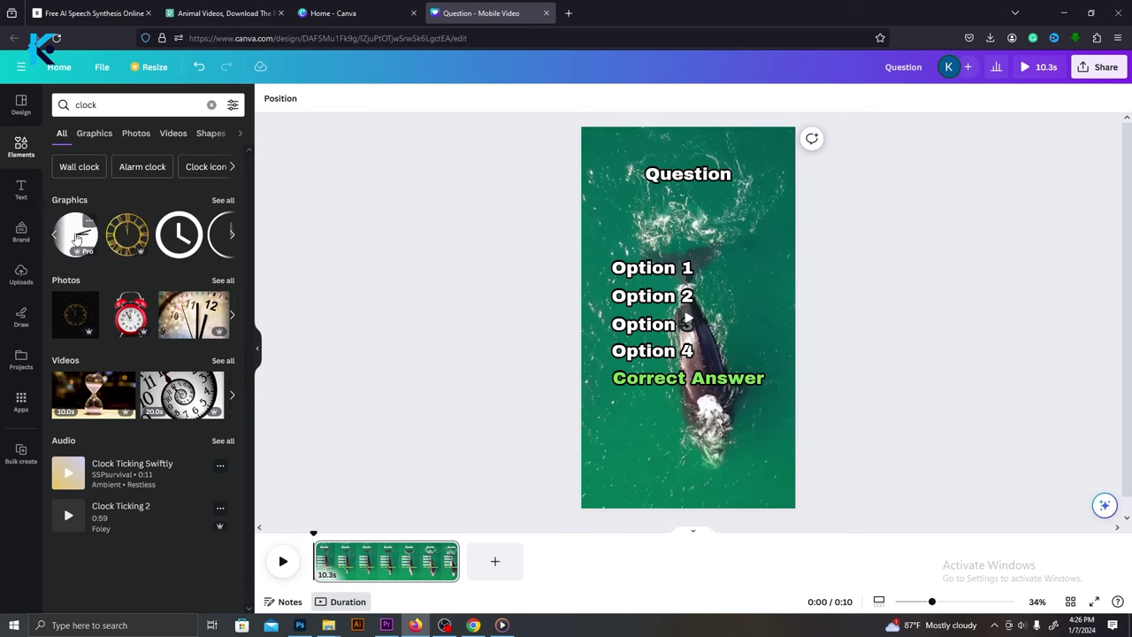
left_click_drag(75, 234, 724, 440)
left_click_drag(752, 482, 674, 445)
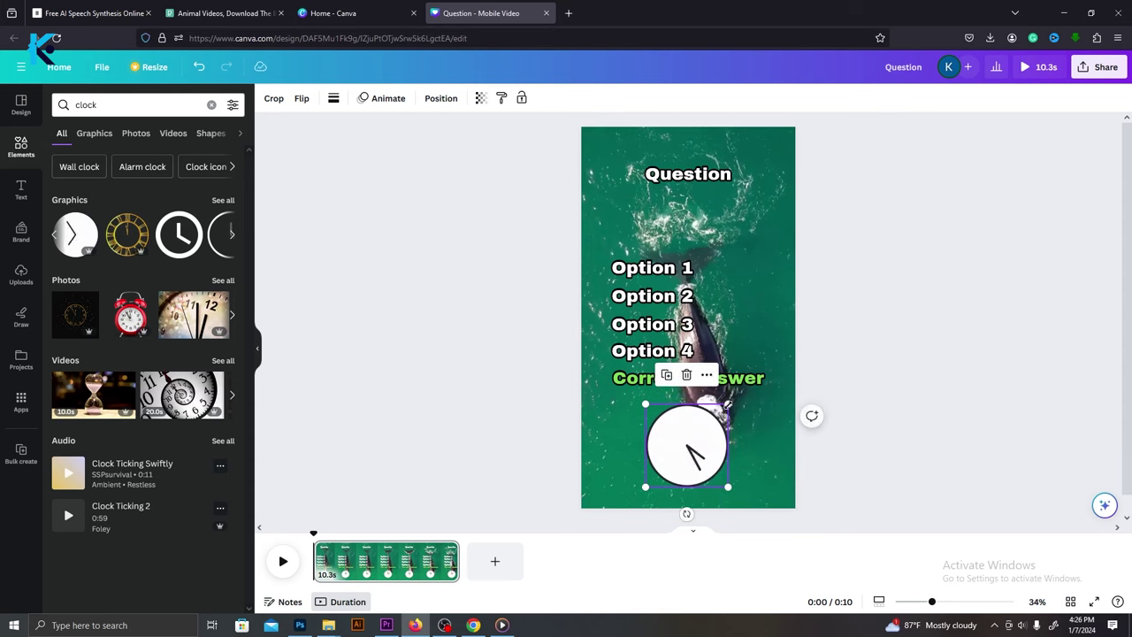
left_click(850, 417)
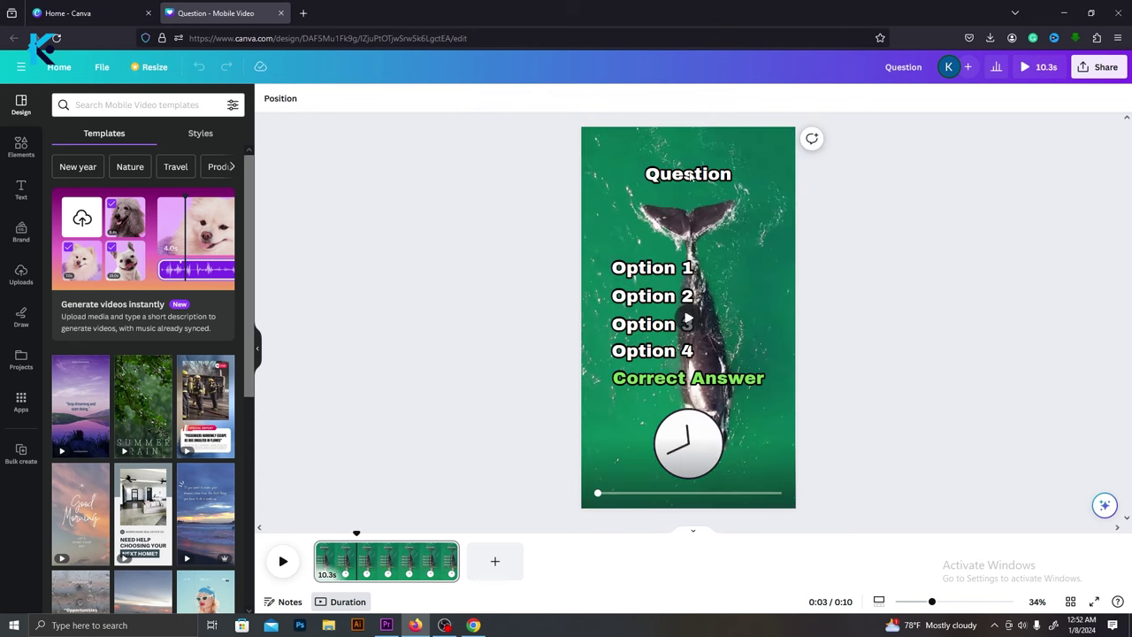
Show element timings and delay Option 1 and Option 2 to appear around 3 seconds
left_click(691, 176)
right_click(692, 177)
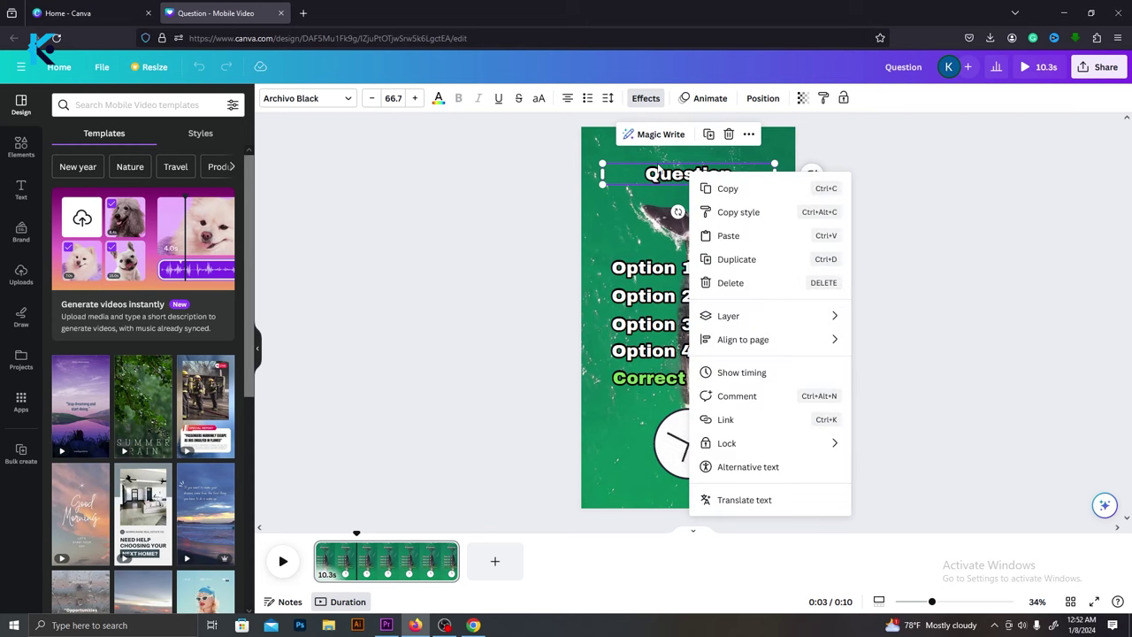
left_click(741, 373)
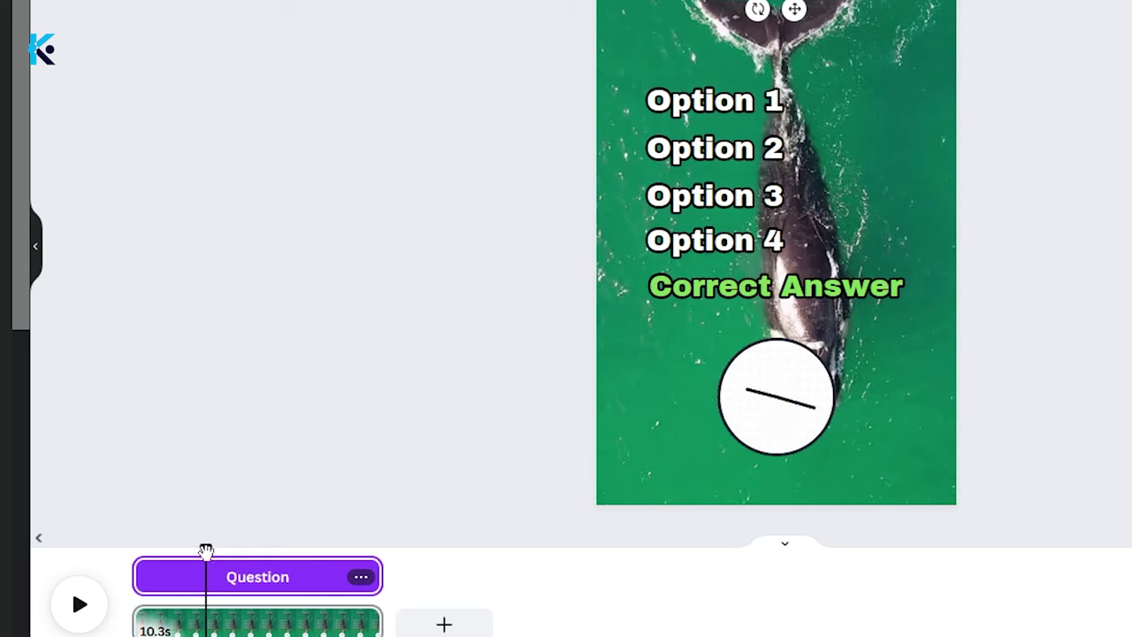
left_click(725, 105)
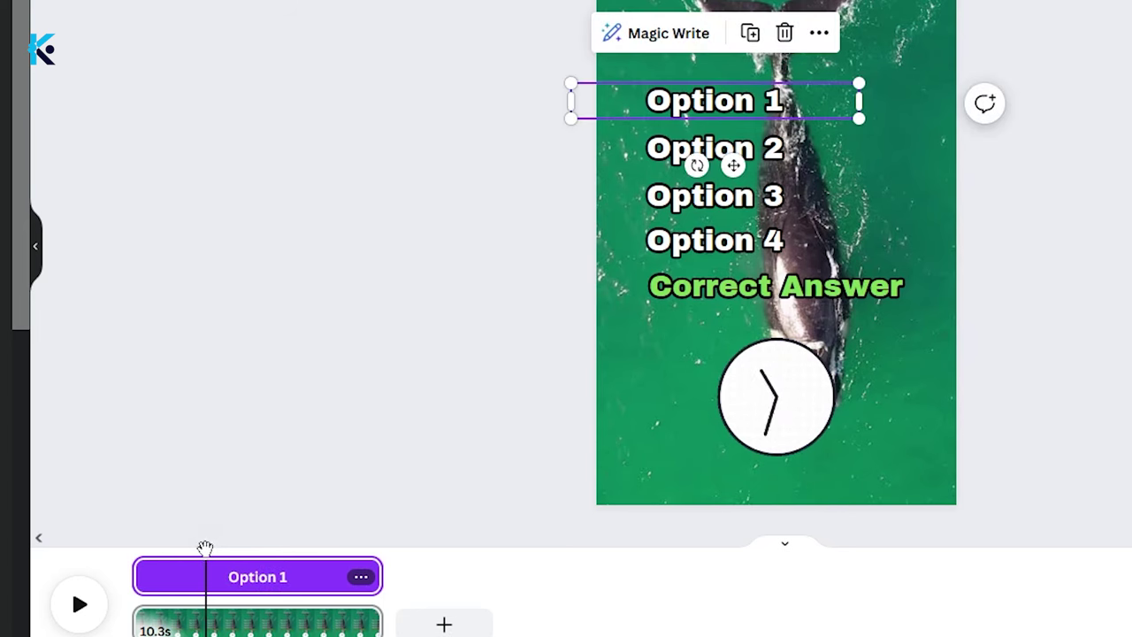
left_click_drag(204, 548, 205, 548)
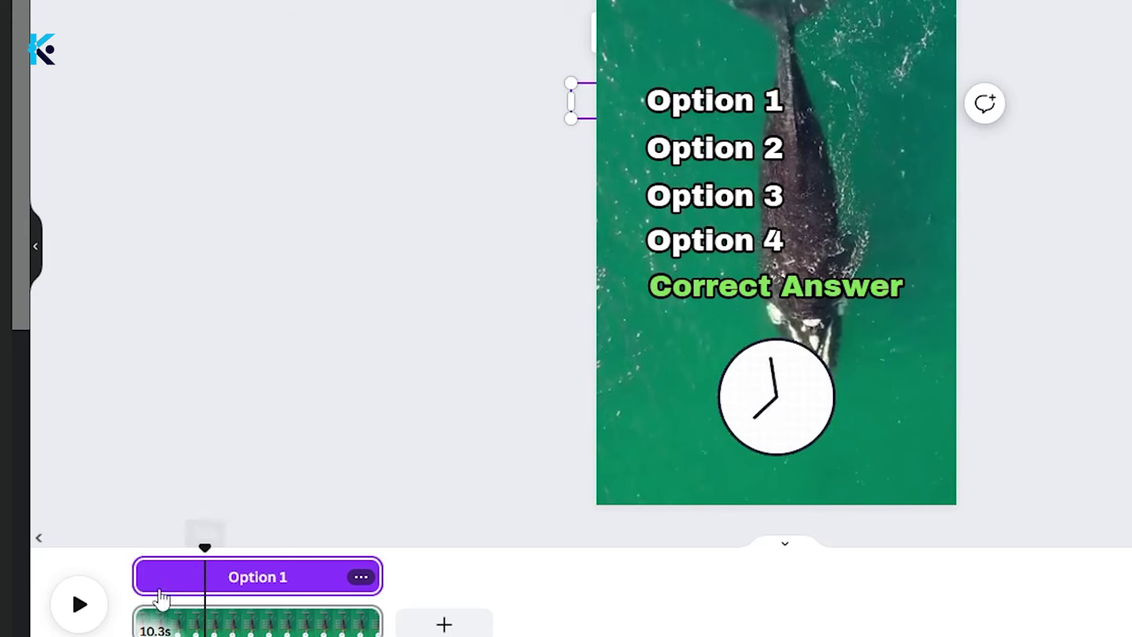
left_click_drag(139, 576, 214, 579)
left_click(698, 148)
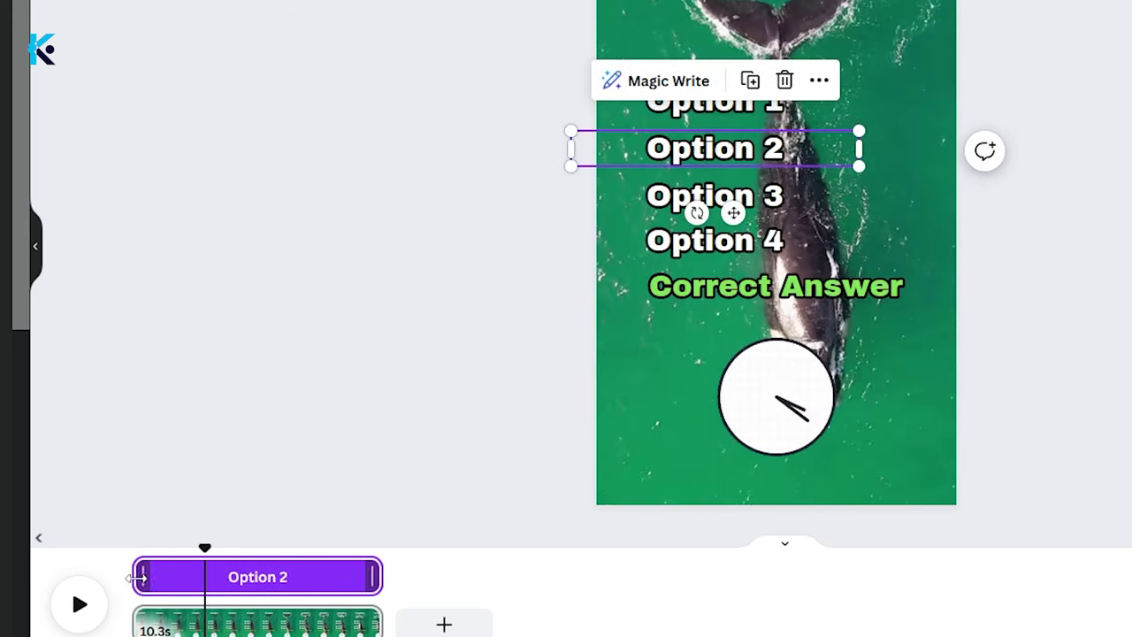
left_click_drag(136, 577, 205, 563)
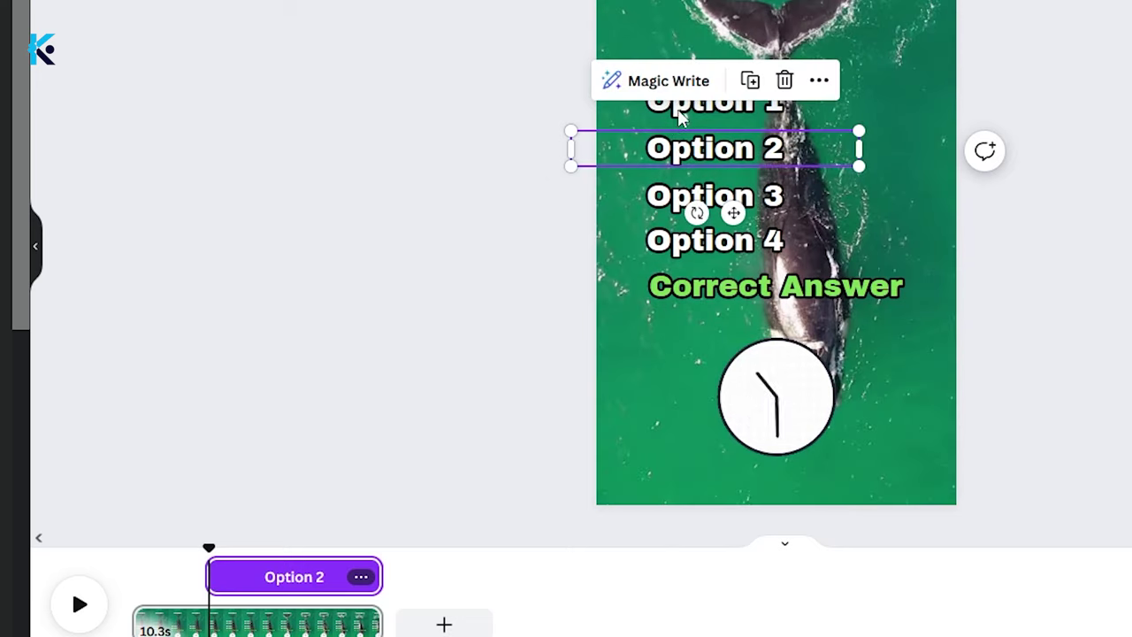
Shorten the clock's timing and show Correct Answer only in the final 2.2 seconds
left_click(768, 424)
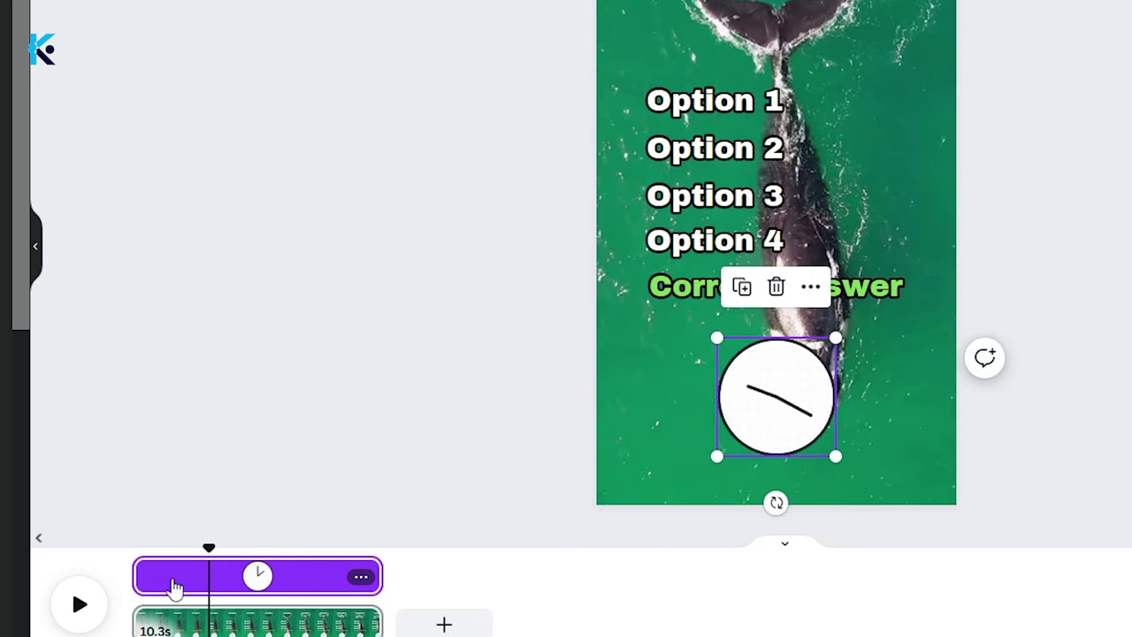
left_click_drag(150, 576, 224, 576)
left_click_drag(382, 576, 333, 577)
left_click(328, 577)
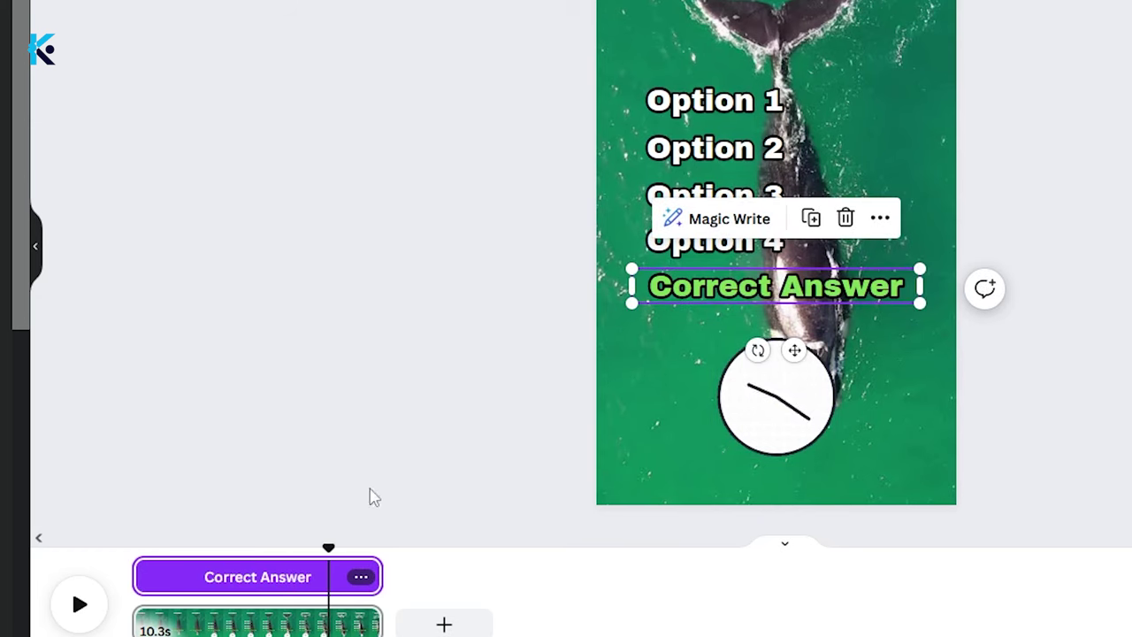
left_click_drag(142, 575, 339, 580)
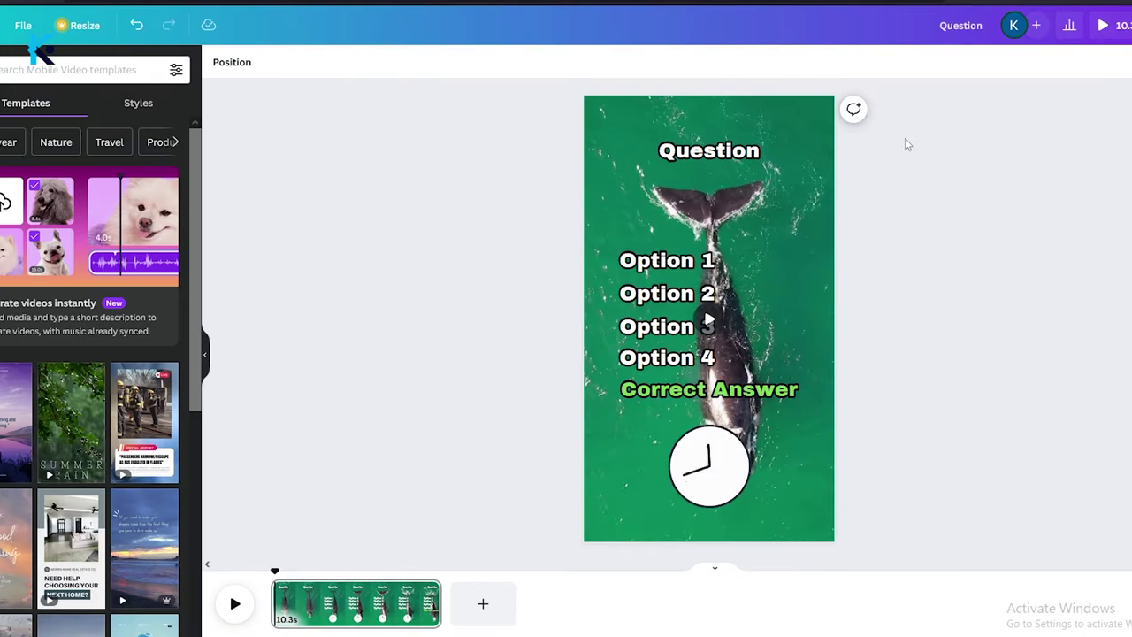
left_click_drag(905, 138, 550, 497)
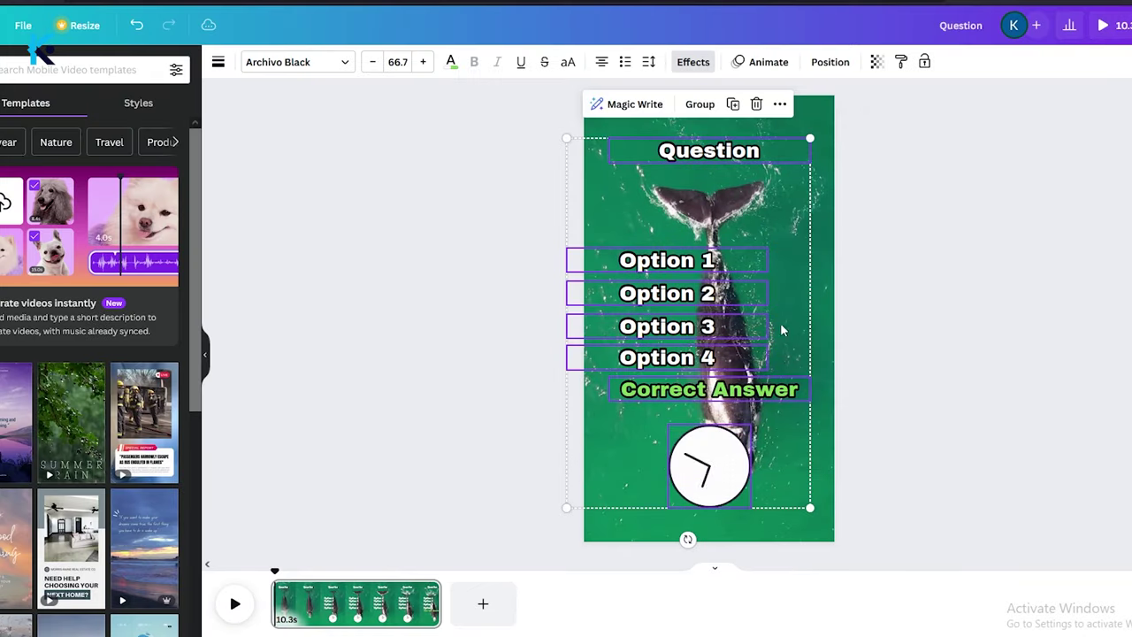
Apply the Tumble animation to the selected quiz text and clock, after trying Pop, Rise and Pan
left_click(768, 64)
left_click(16, 310)
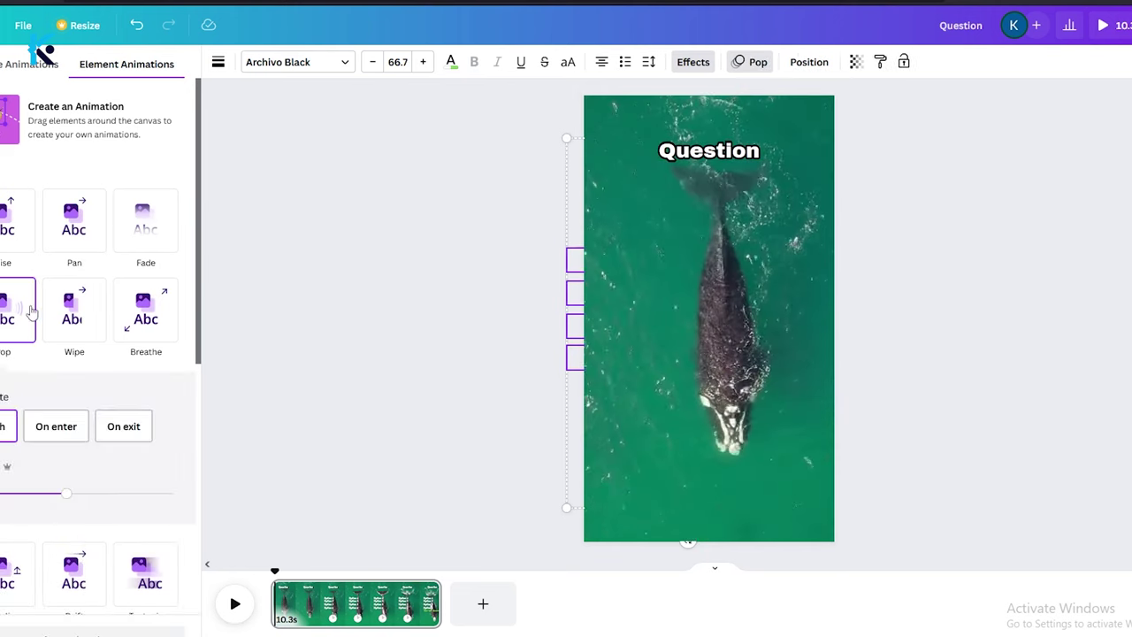
left_click(16, 223)
left_click(75, 244)
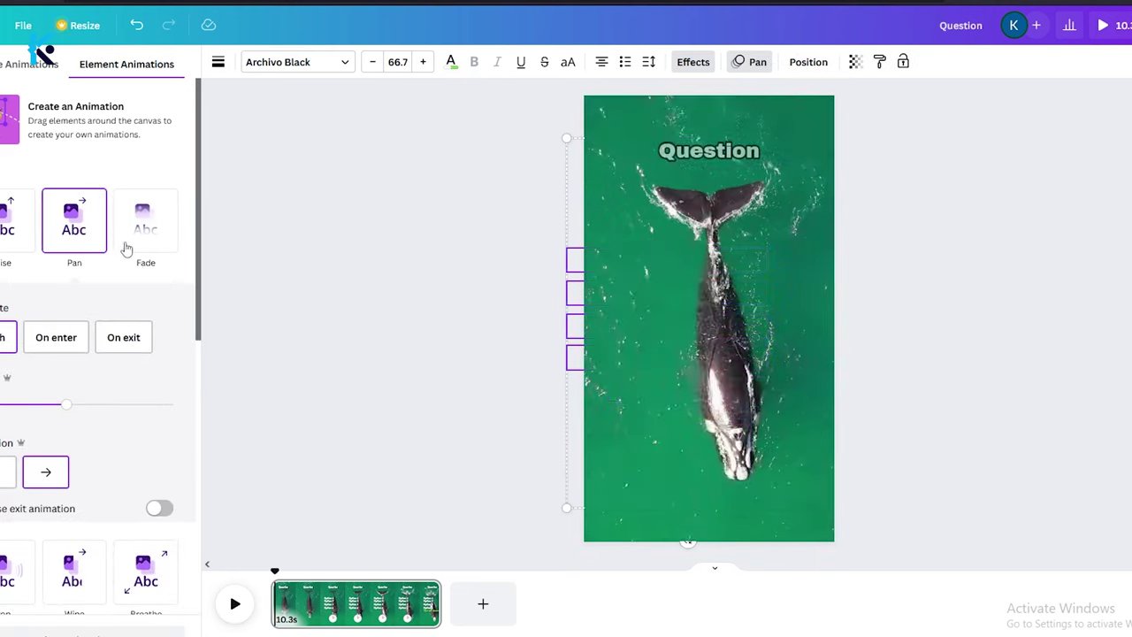
scroll(75, 244, "down", 5)
left_click(13, 270)
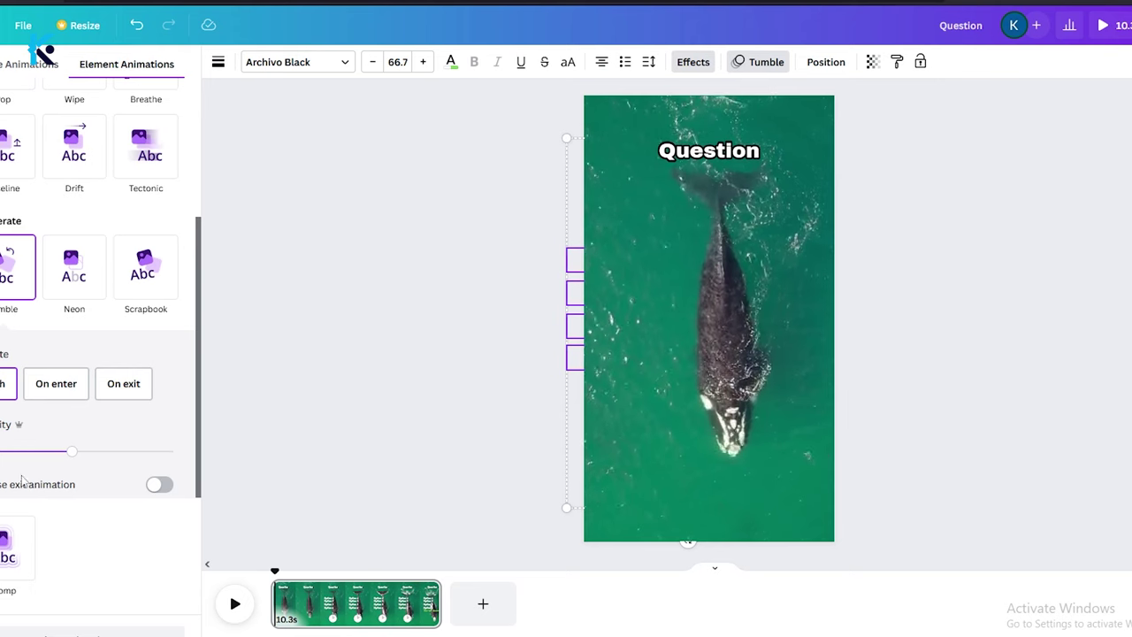
left_click(644, 497)
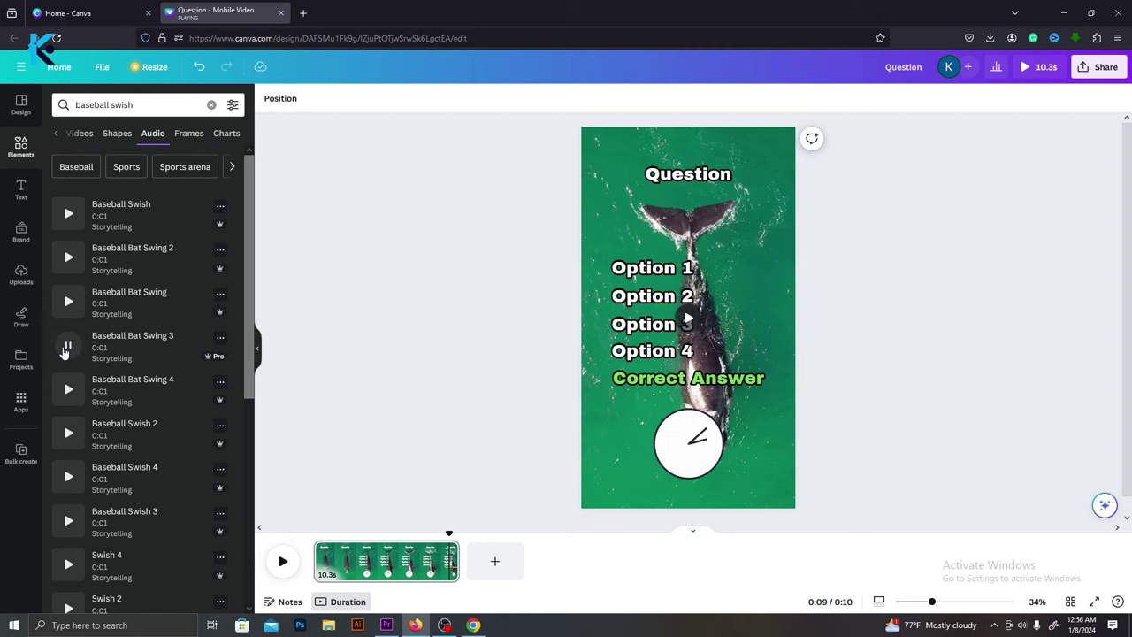
Drag the Baseball Bat Swing 3 sound onto the timeline near 3 seconds
left_click_drag(111, 342, 367, 544)
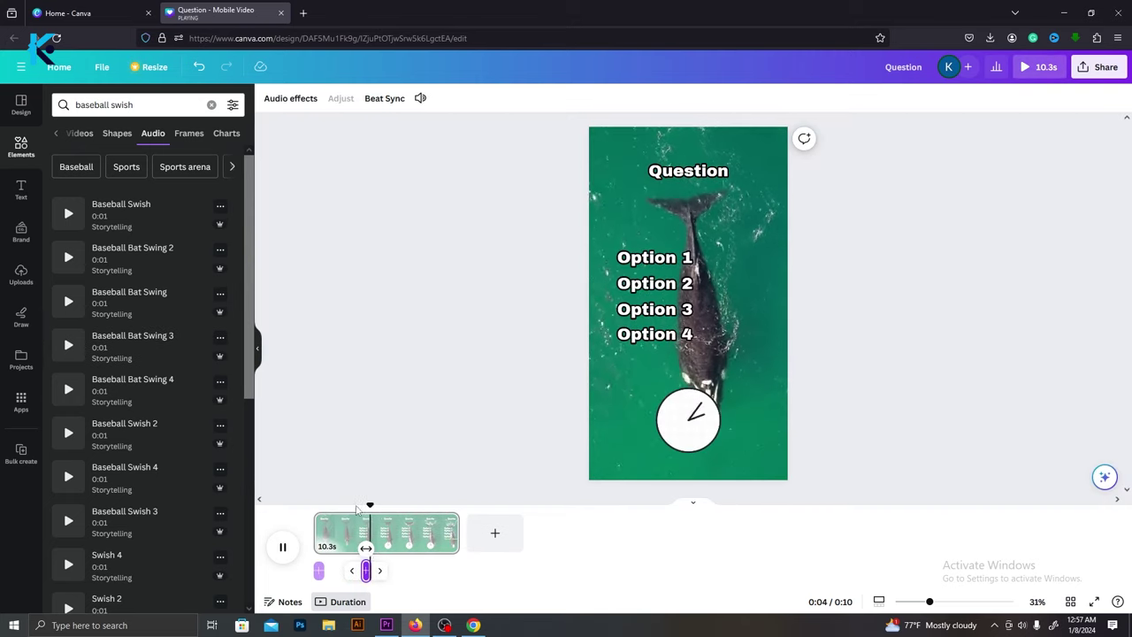
left_click(133, 105)
Add the 3.9-second Clock Tick Tock 1 sound and preview the video from 4 seconds
type("cl")
left_click(123, 178)
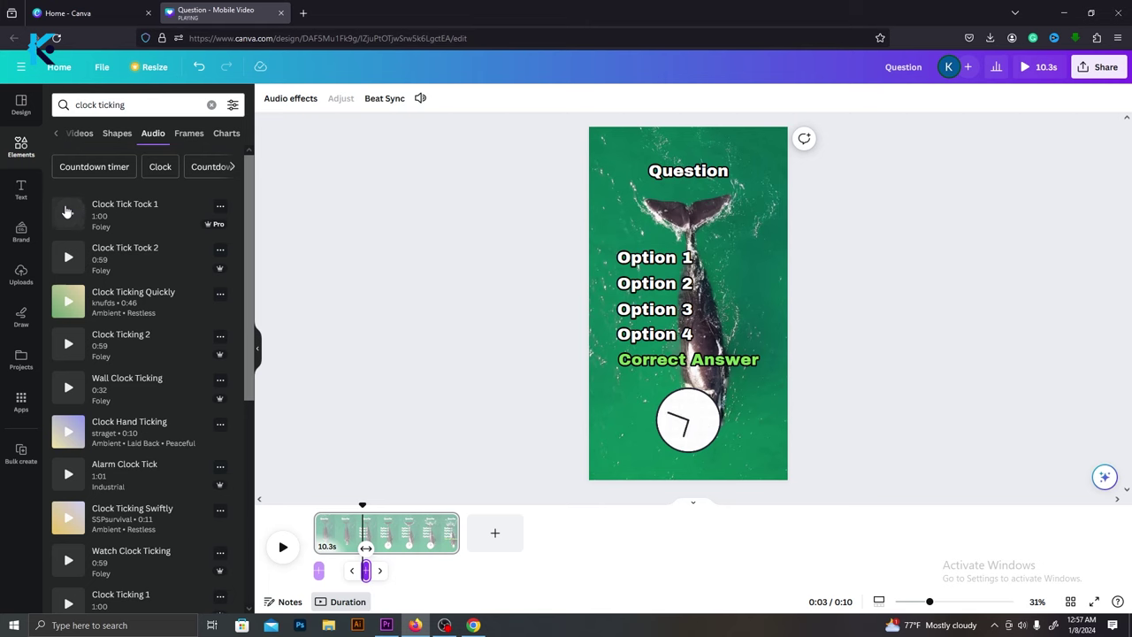
left_click_drag(103, 210, 380, 559)
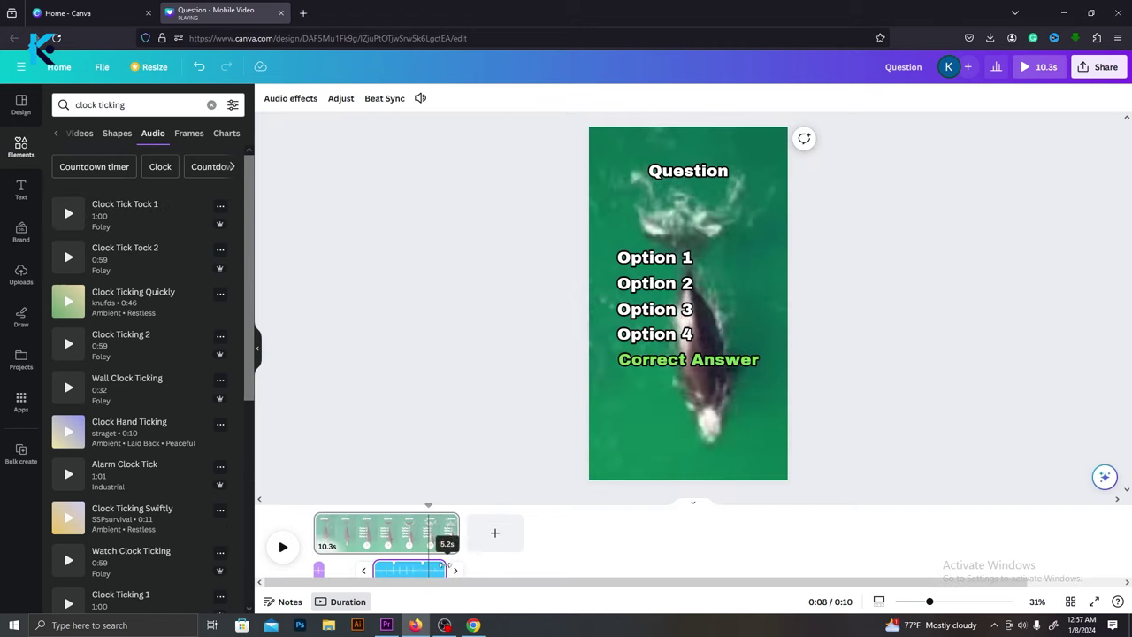
left_click(375, 519)
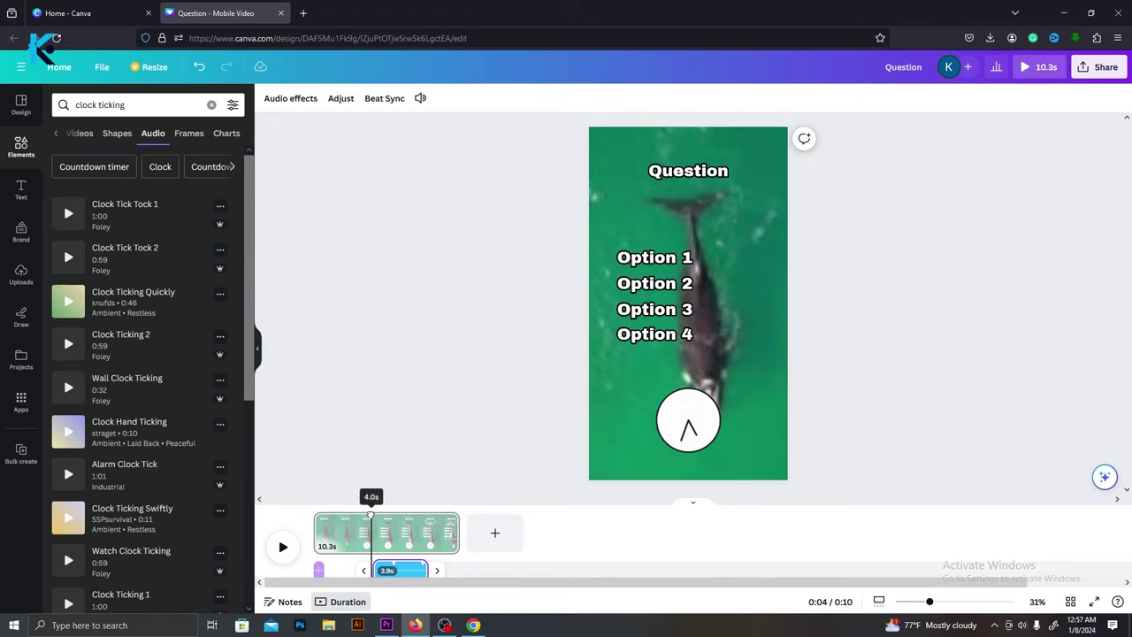
key("space")
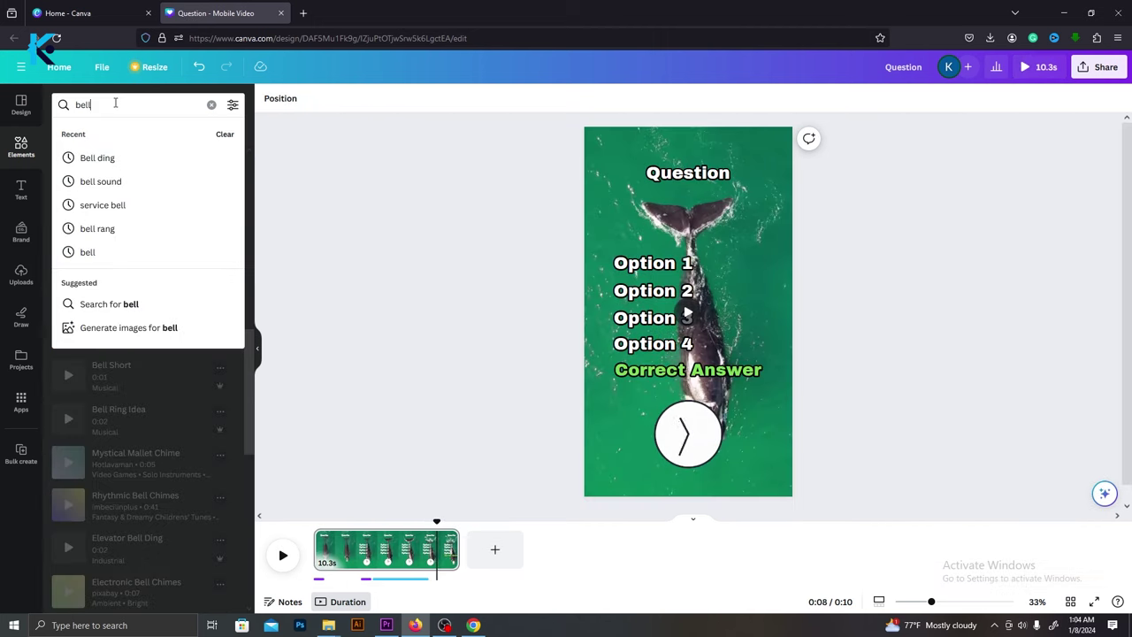
Search 'rin' in Audio, drop Bell Ring Idea at the timeline's end, and preview it
type("ring idea")
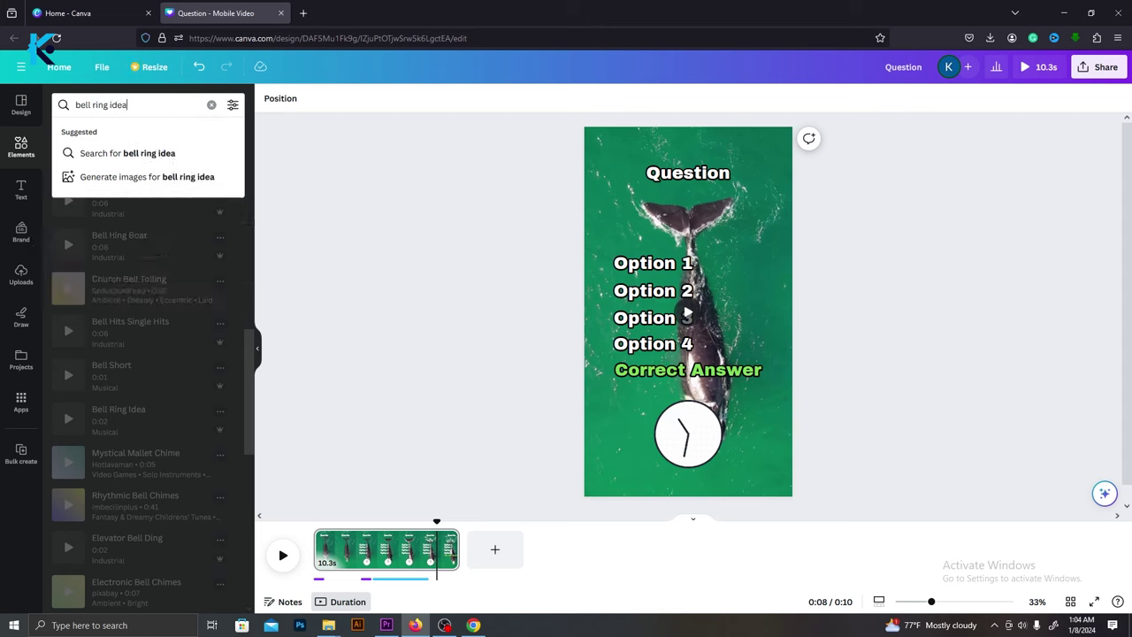
key("Return")
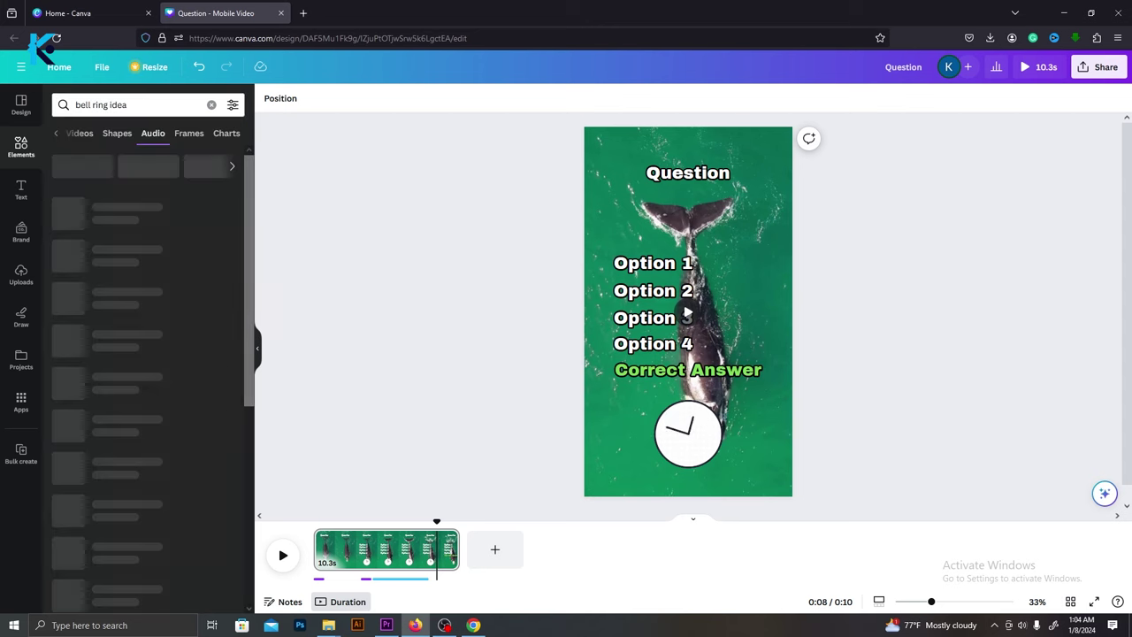
left_click_drag(106, 216, 437, 552)
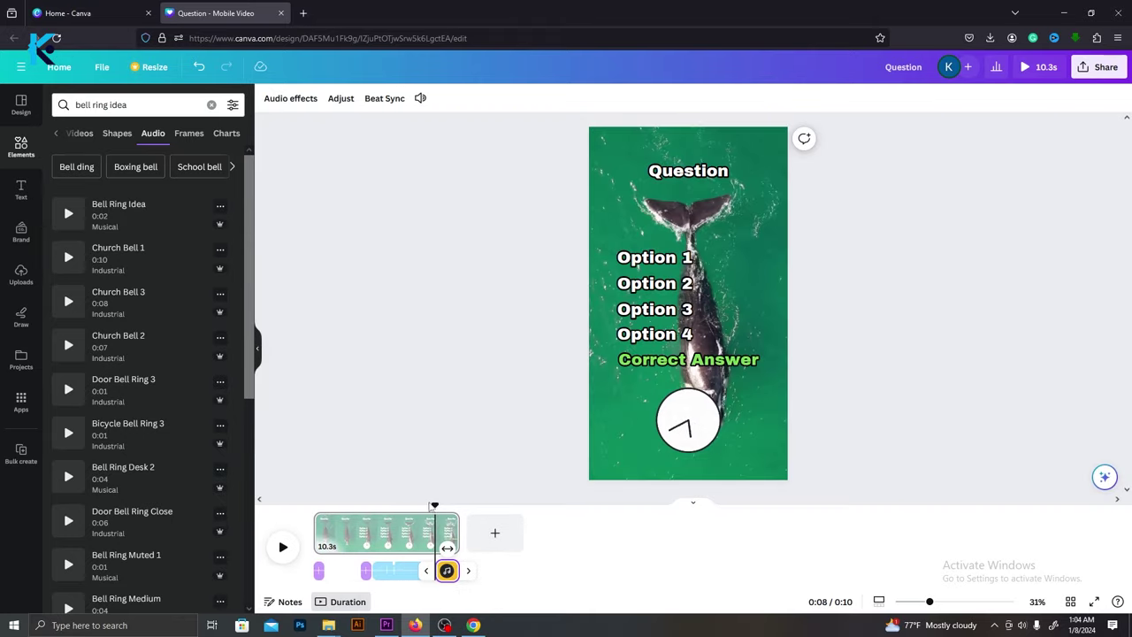
key("space")
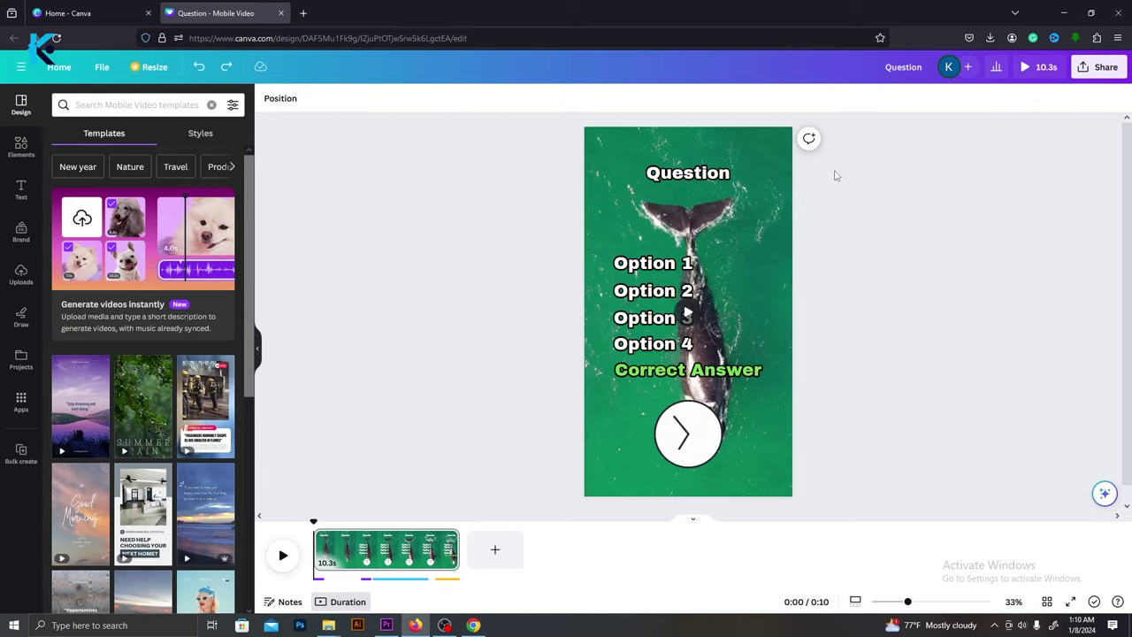
Delete the quiz text and timer elements, then restore them with undo
left_click_drag(834, 168, 597, 444)
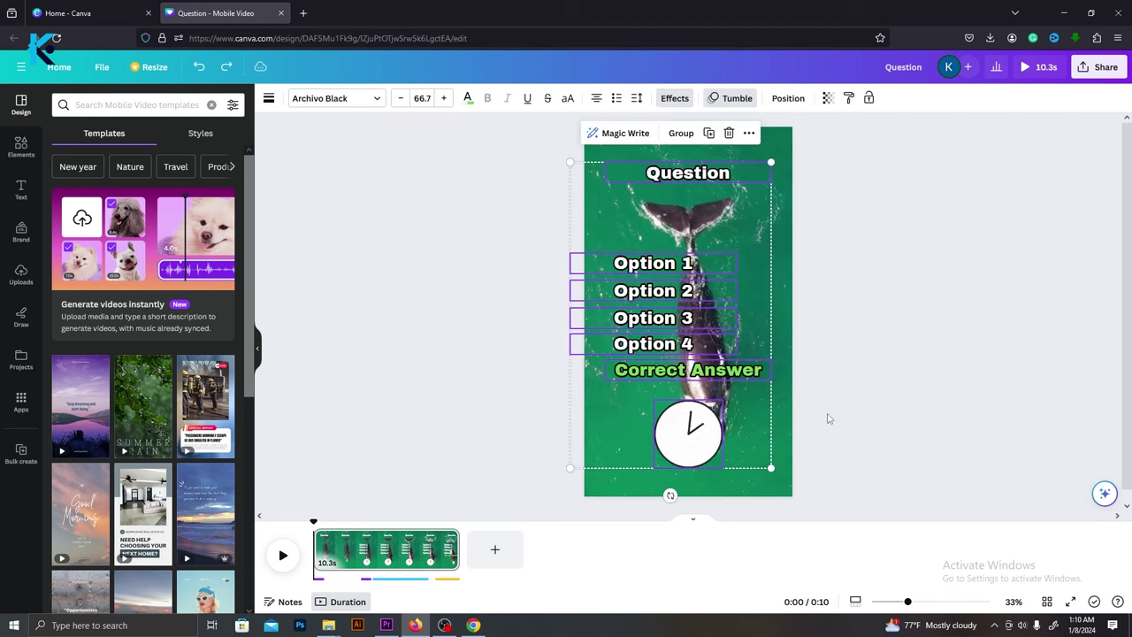
key("Delete")
left_click(1103, 68)
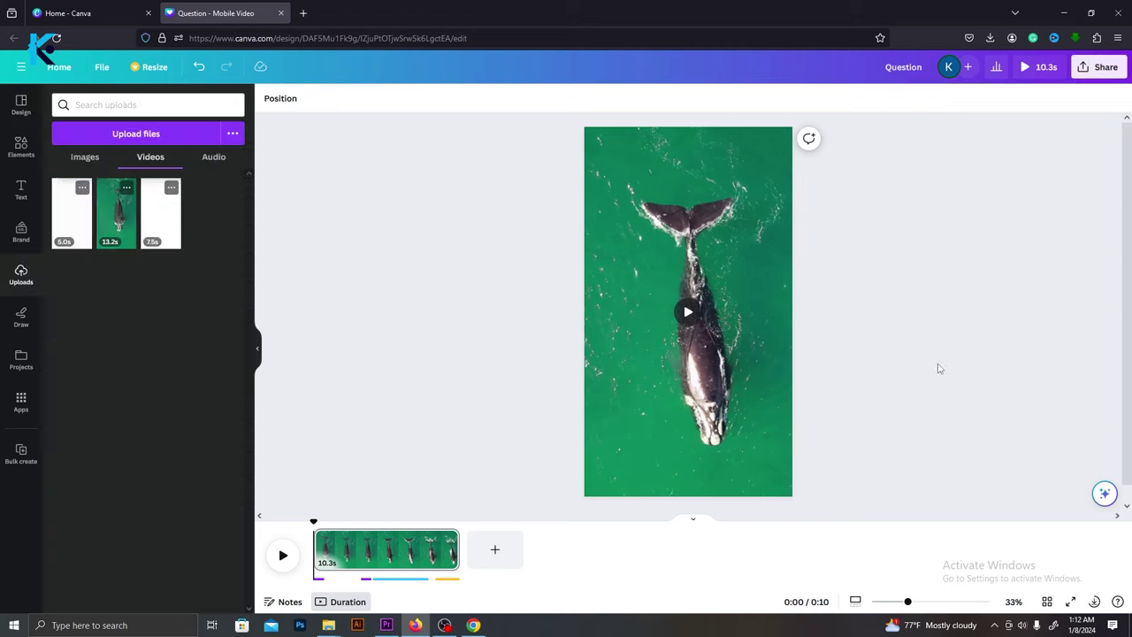
key("ctrl+z")
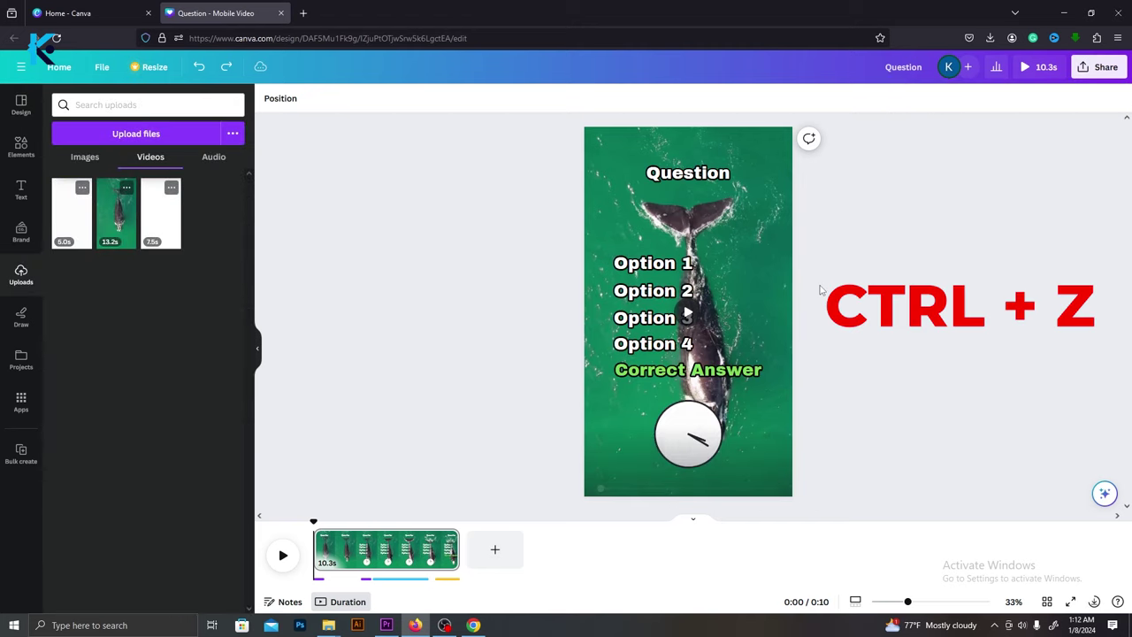
Upload the Question video, place it on the page, send it to back, and rewind the preview
left_click(138, 137)
double_click(416, 270)
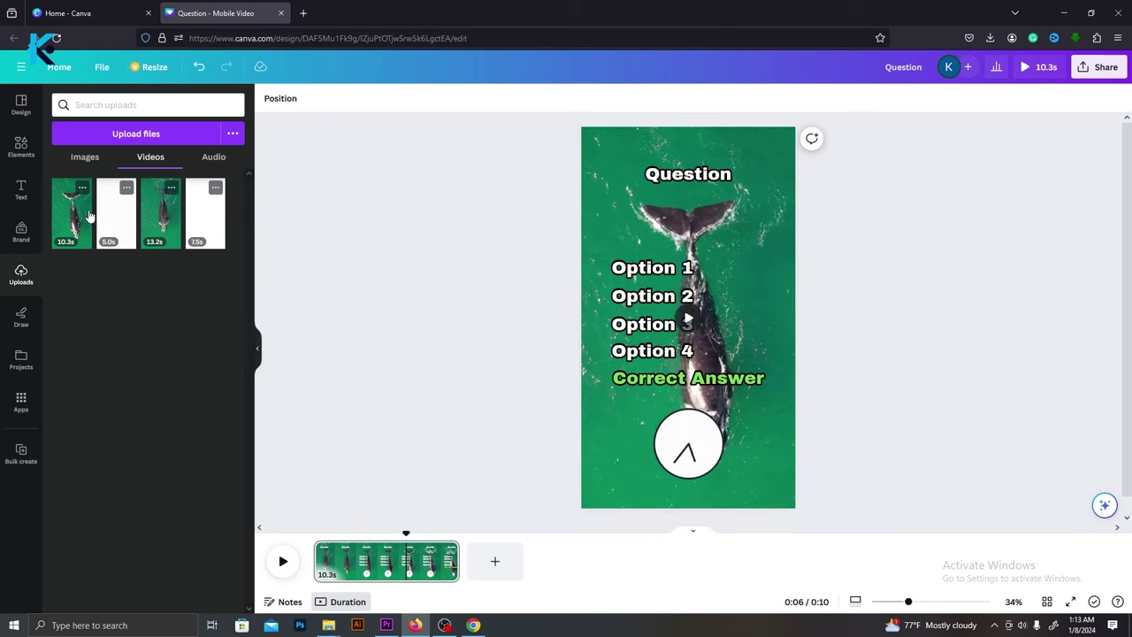
left_click_drag(89, 216, 655, 244)
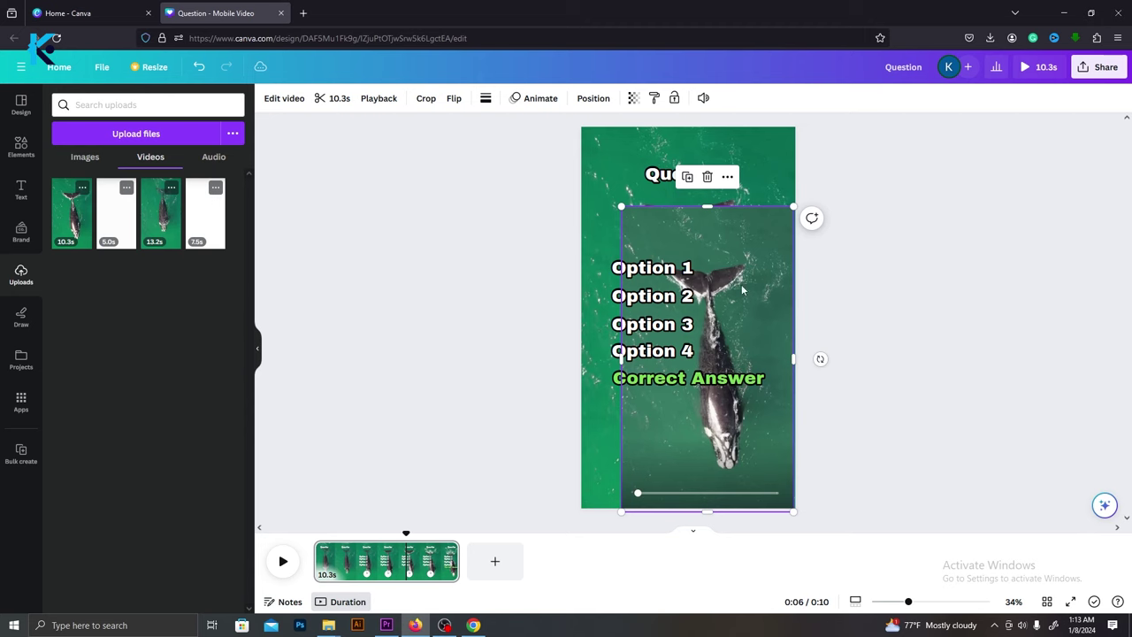
right_click(724, 258)
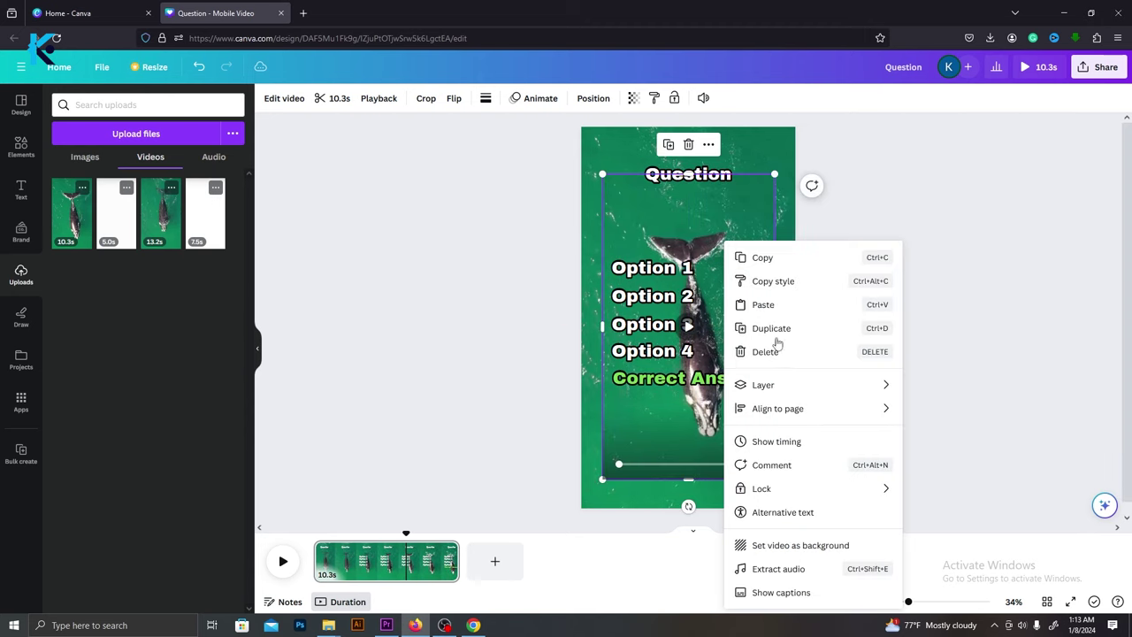
mouse_move(790, 387)
left_click(952, 456)
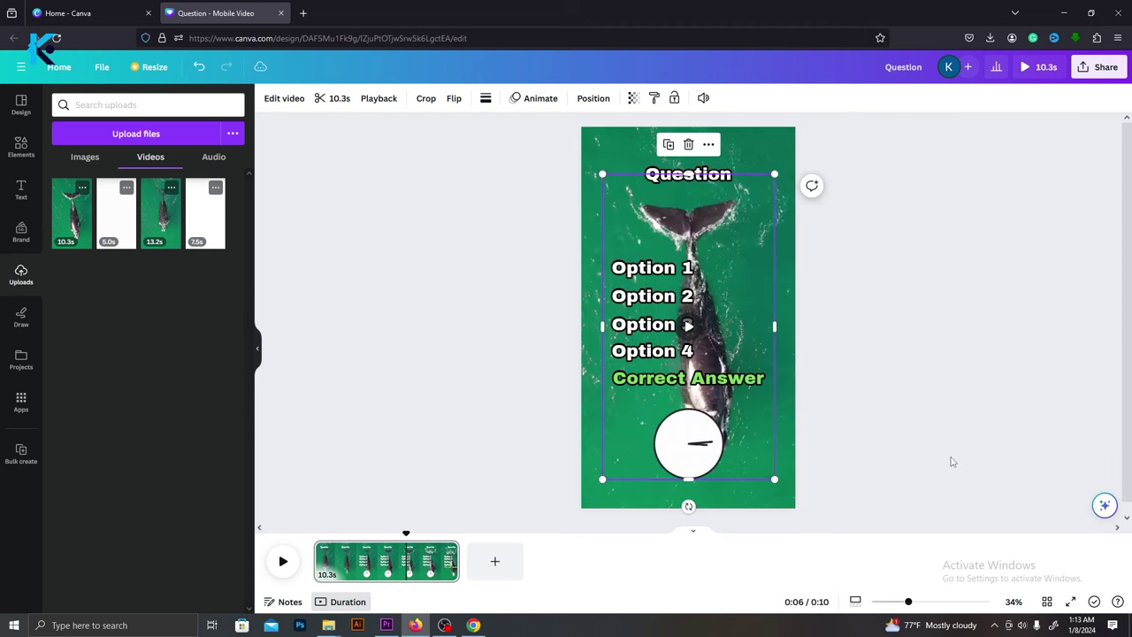
left_click(941, 454)
left_click_drag(407, 534, 291, 536)
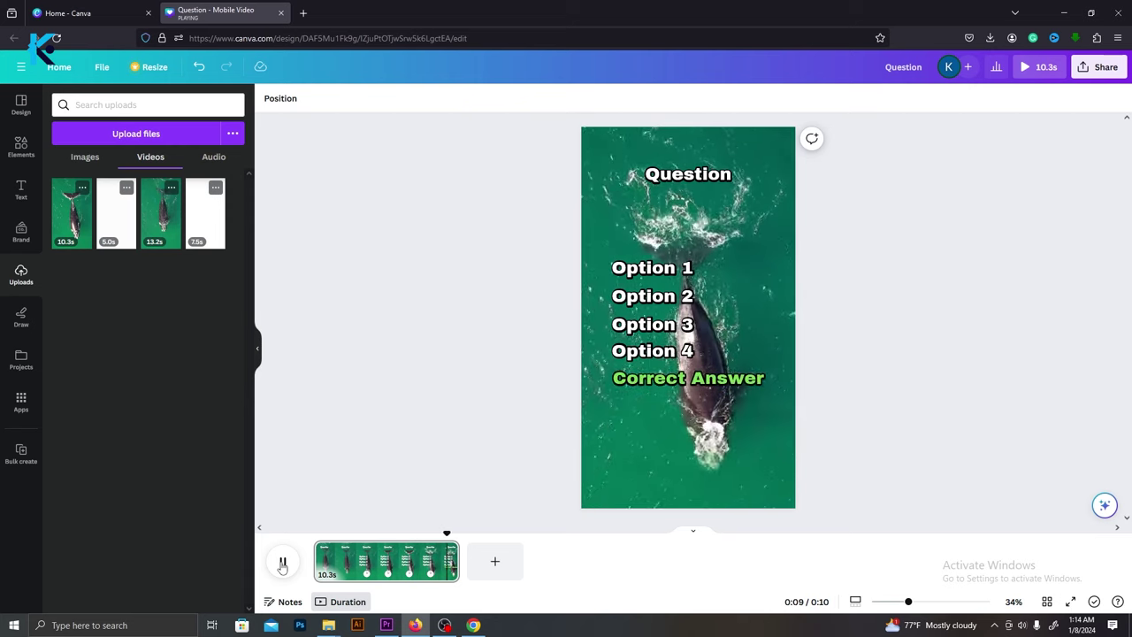
In Apps > Bulk create, enter data manually by pasting the ChatGPT quiz table into the grid
left_click(19, 403)
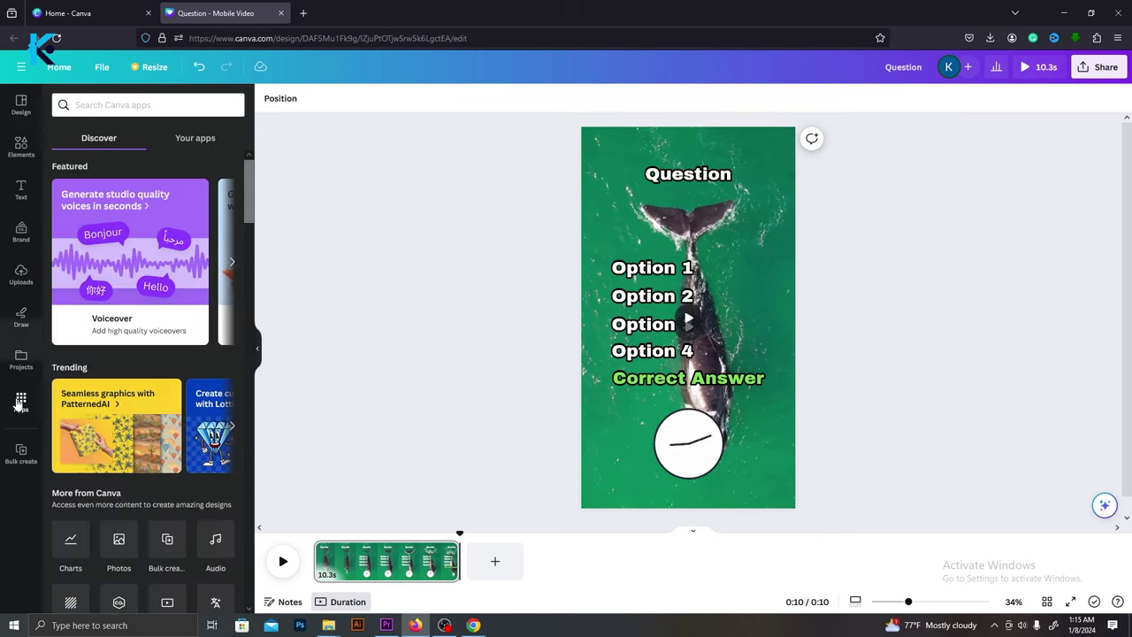
left_click(171, 536)
left_click(133, 356)
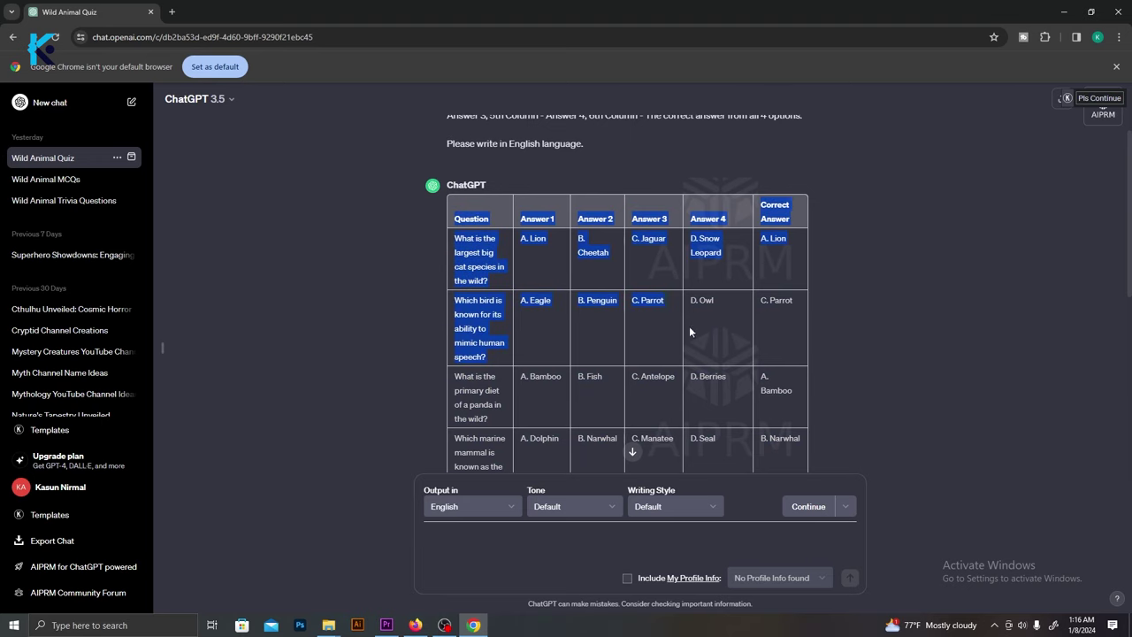
left_click_drag(689, 331, 767, 368)
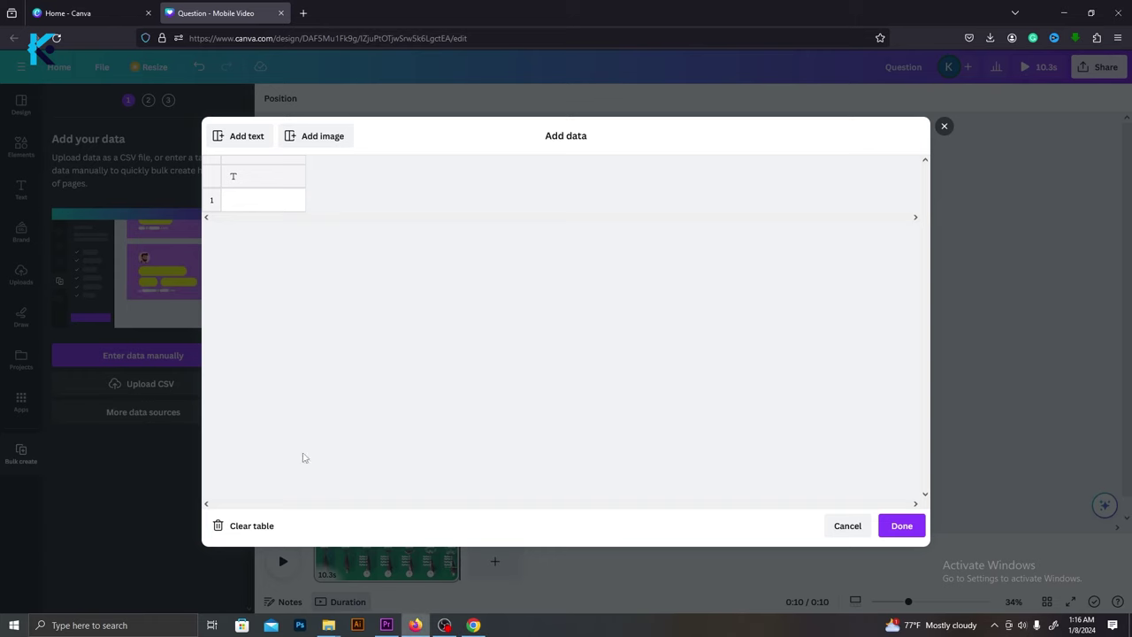
left_click(254, 178)
key("ctrl+v")
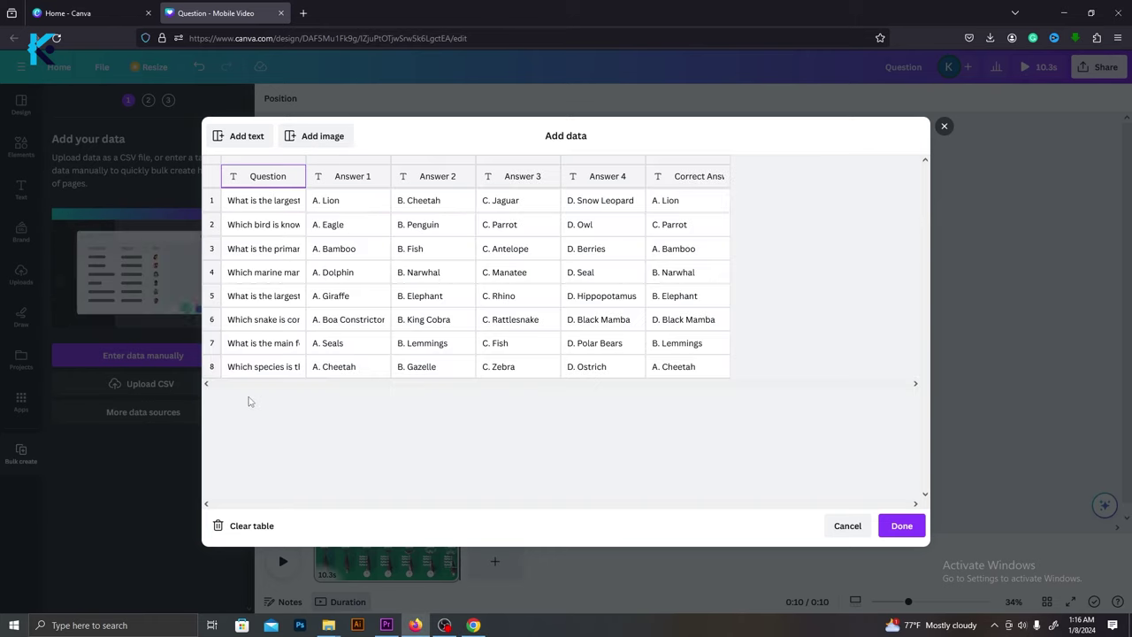
left_click(897, 526)
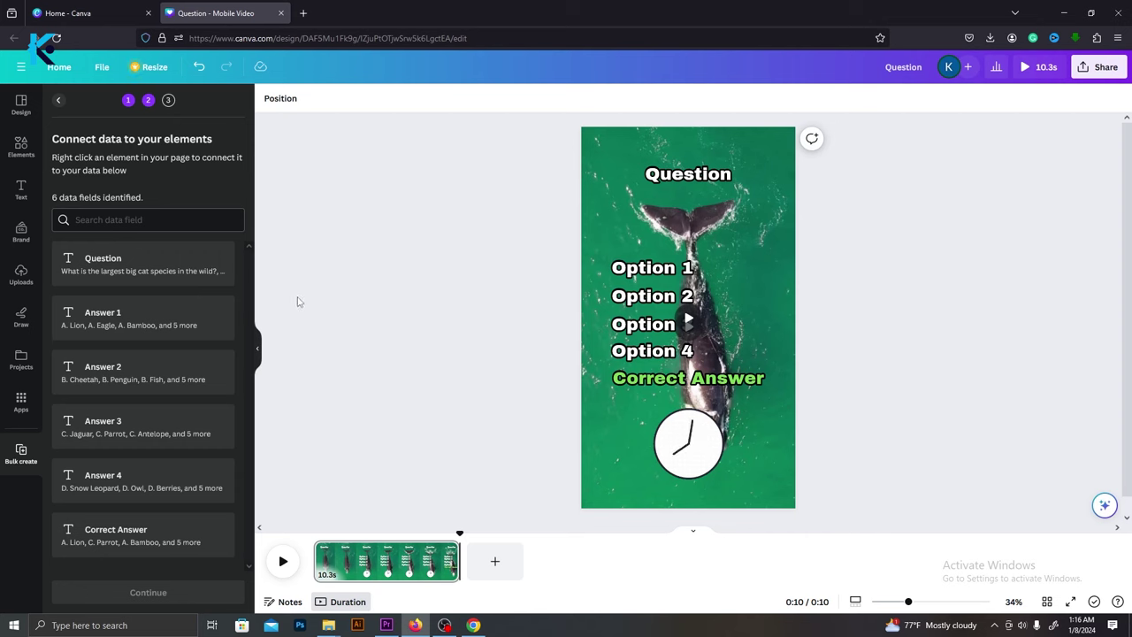
Connect the Question text to the Question data field
left_click(682, 176)
right_click(682, 177)
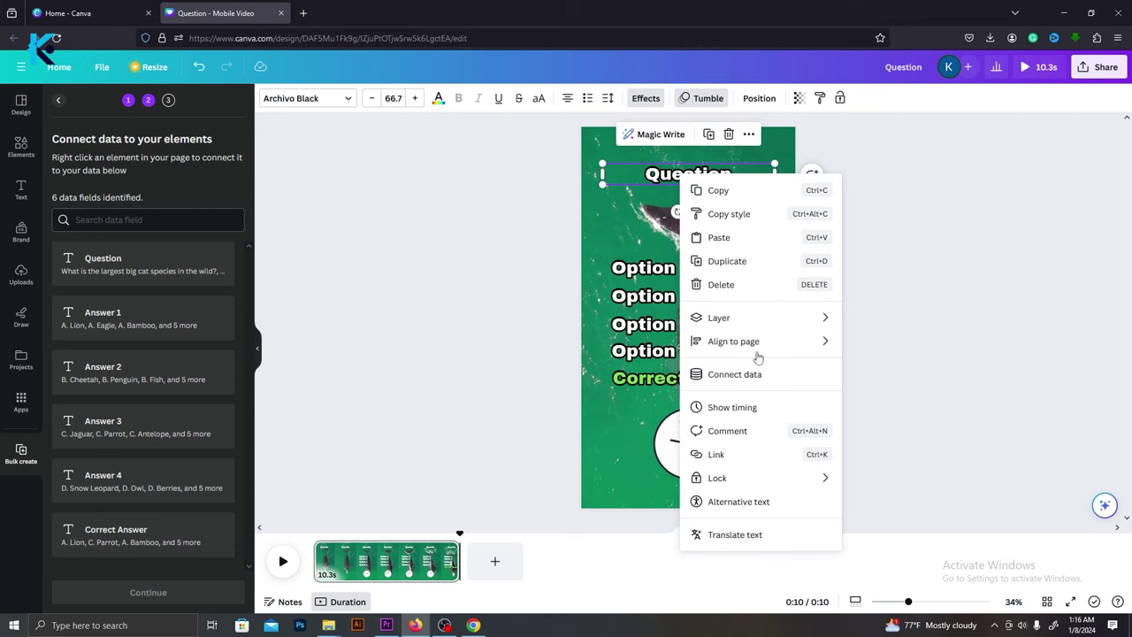
left_click(734, 374)
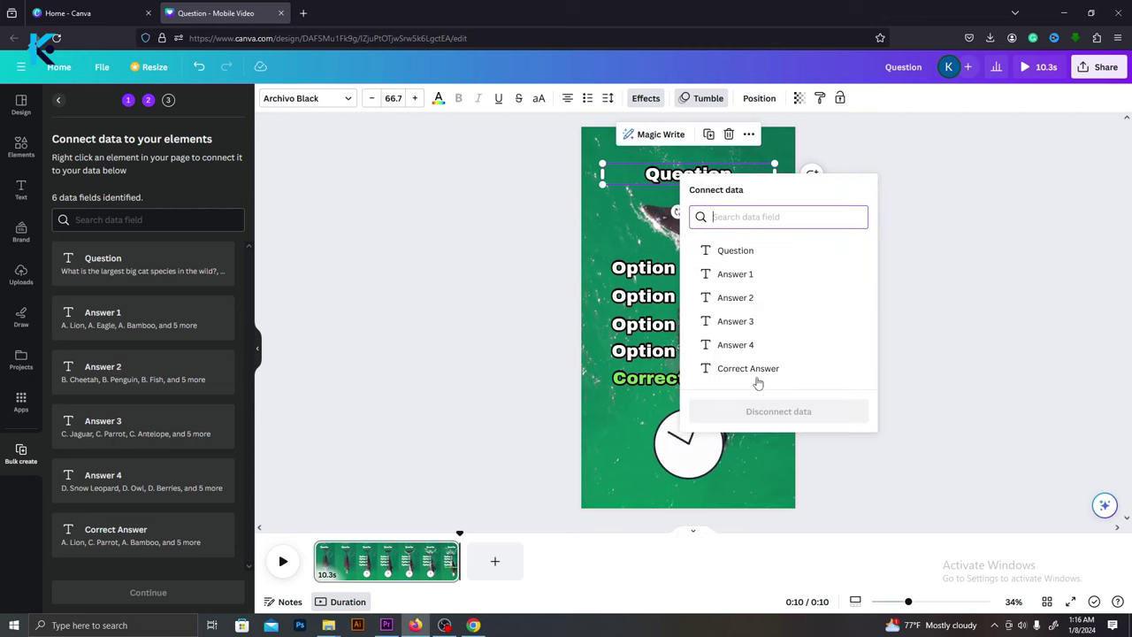
left_click(735, 251)
Connect the Option 1 and Option 2 texts to Answer 1 and Answer 2
left_click(646, 270)
right_click(647, 270)
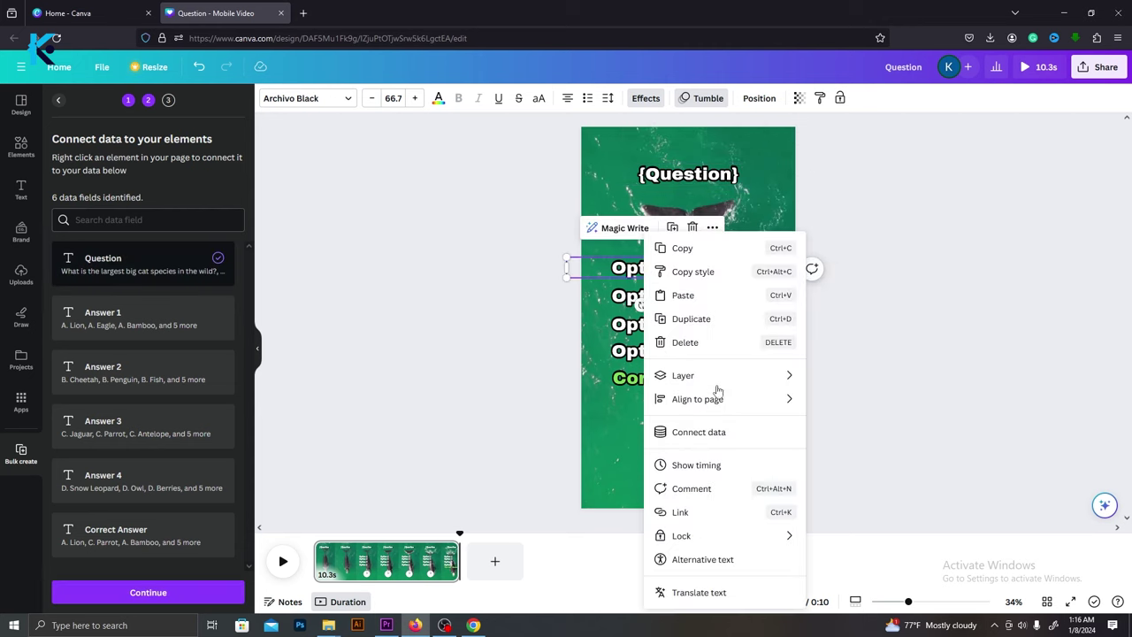
left_click(699, 431)
left_click(721, 372)
left_click(627, 301)
right_click(627, 301)
left_click(698, 432)
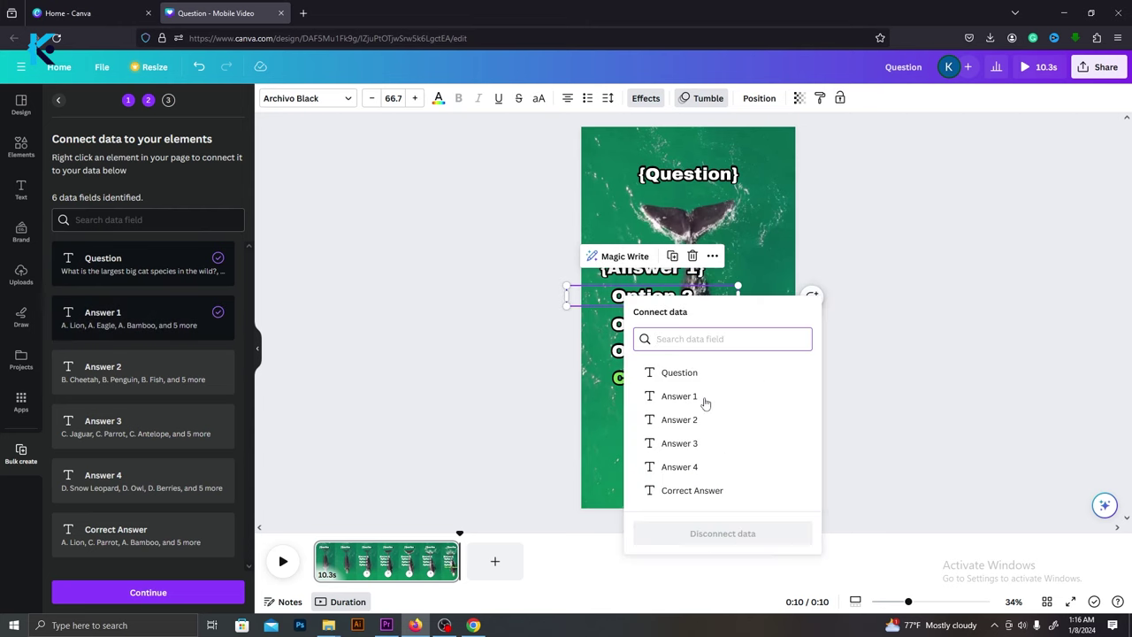
left_click(679, 419)
Connect the Option 3 and Option 4 texts to Answer 3 and Answer 4
left_click(632, 324)
right_click(633, 323)
left_click(698, 455)
left_click(679, 470)
left_click(624, 350)
right_click(623, 350)
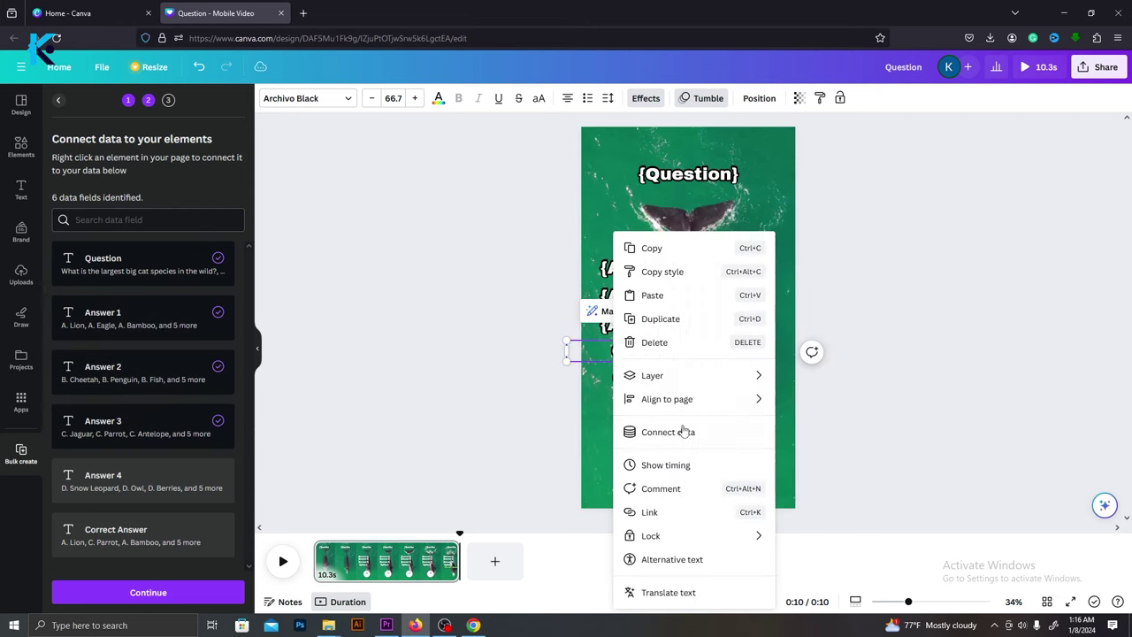
left_click(683, 431)
left_click(680, 520)
Connect the green answer text to the Correct Answer field and deselect it
right_click(713, 378)
left_click(738, 430)
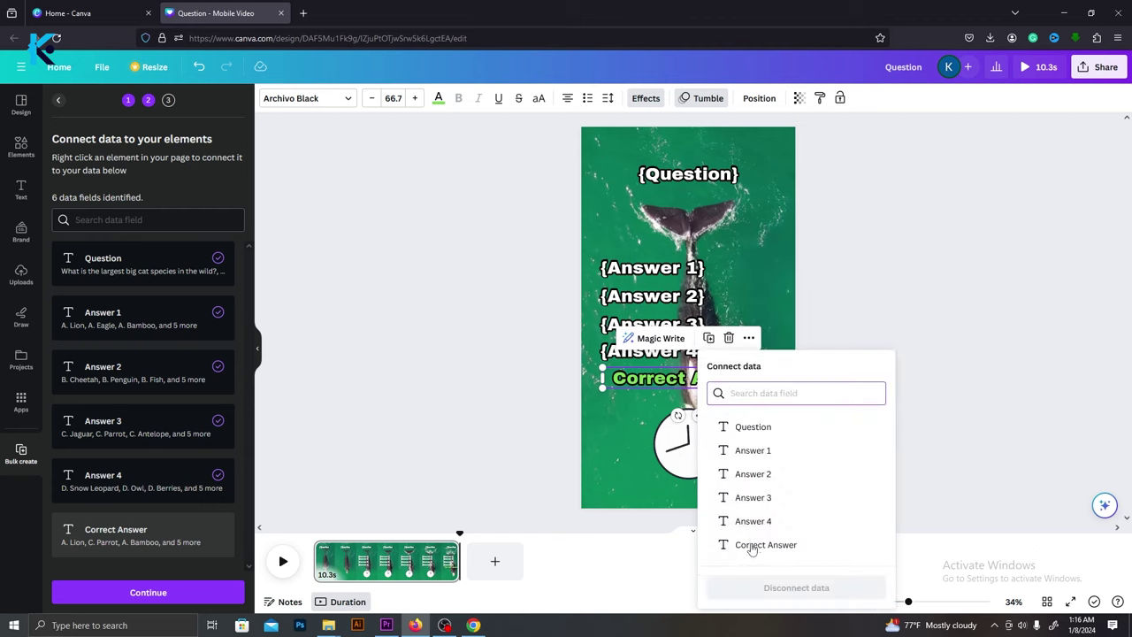
left_click(751, 544)
left_click(871, 420)
scroll(392, 353, "down", 1)
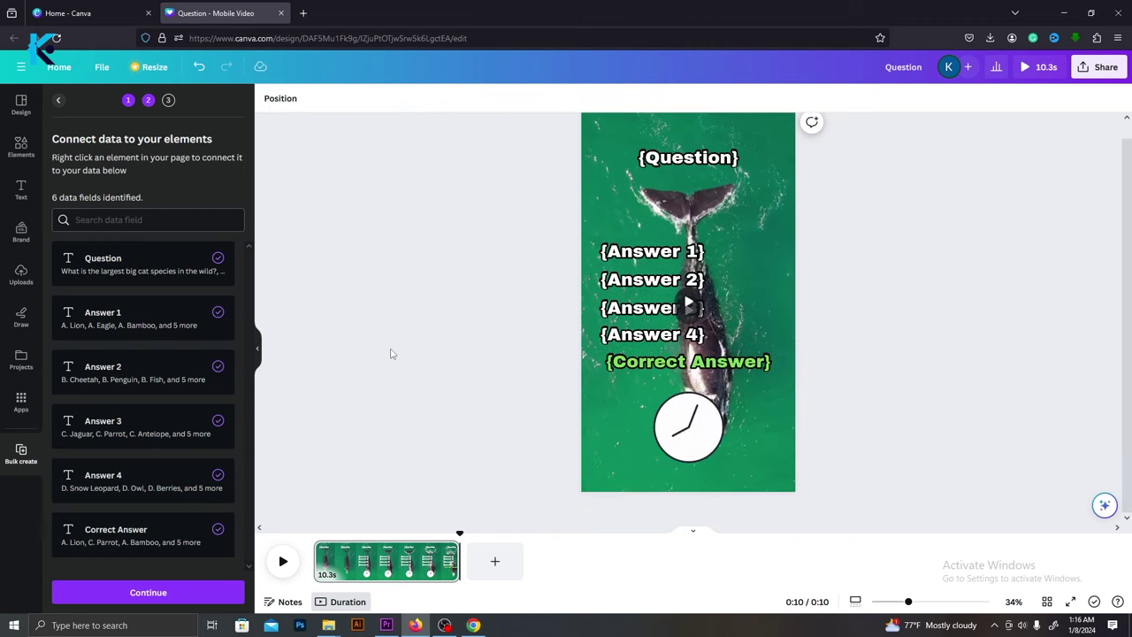
Apply the data to generate the eight quiz pages and resize the question text
left_click(180, 591)
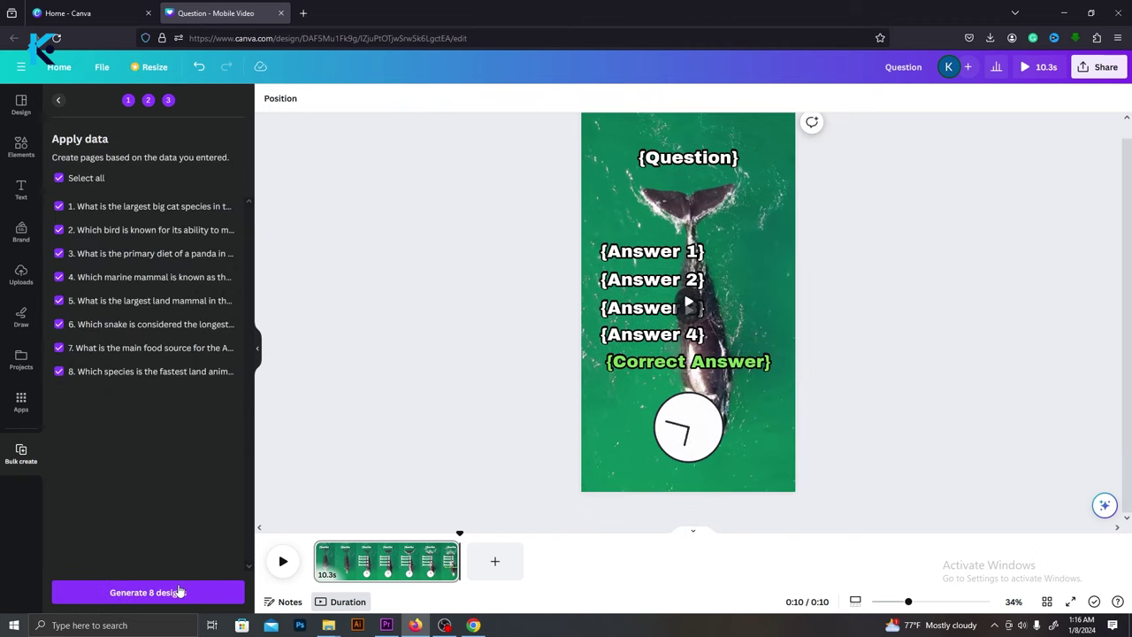
left_click(183, 596)
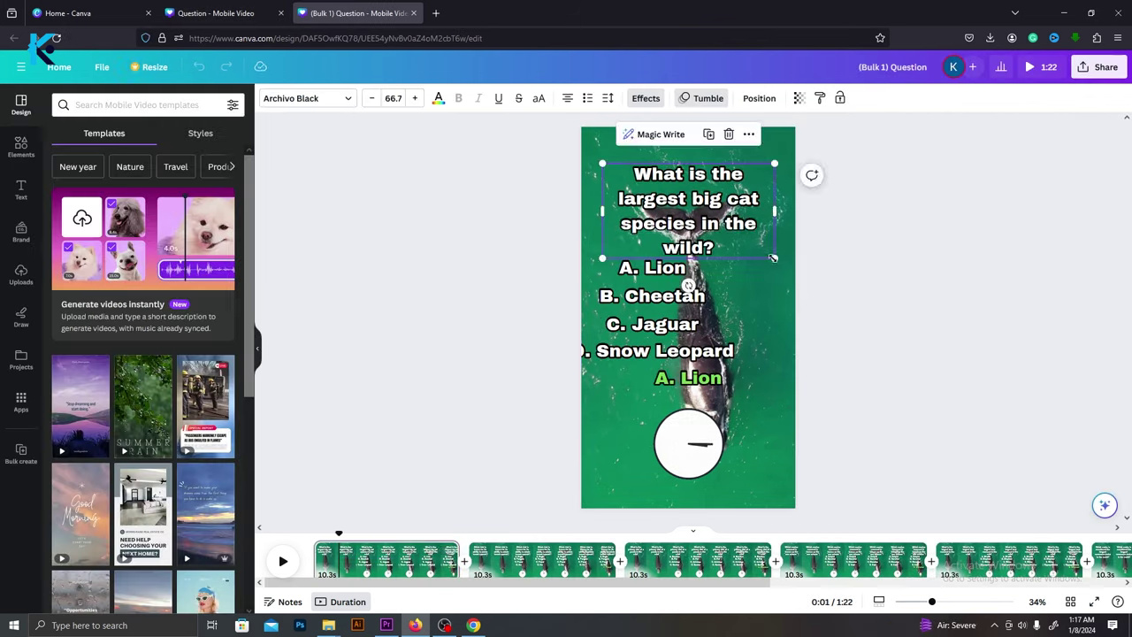
left_click_drag(770, 256, 778, 213)
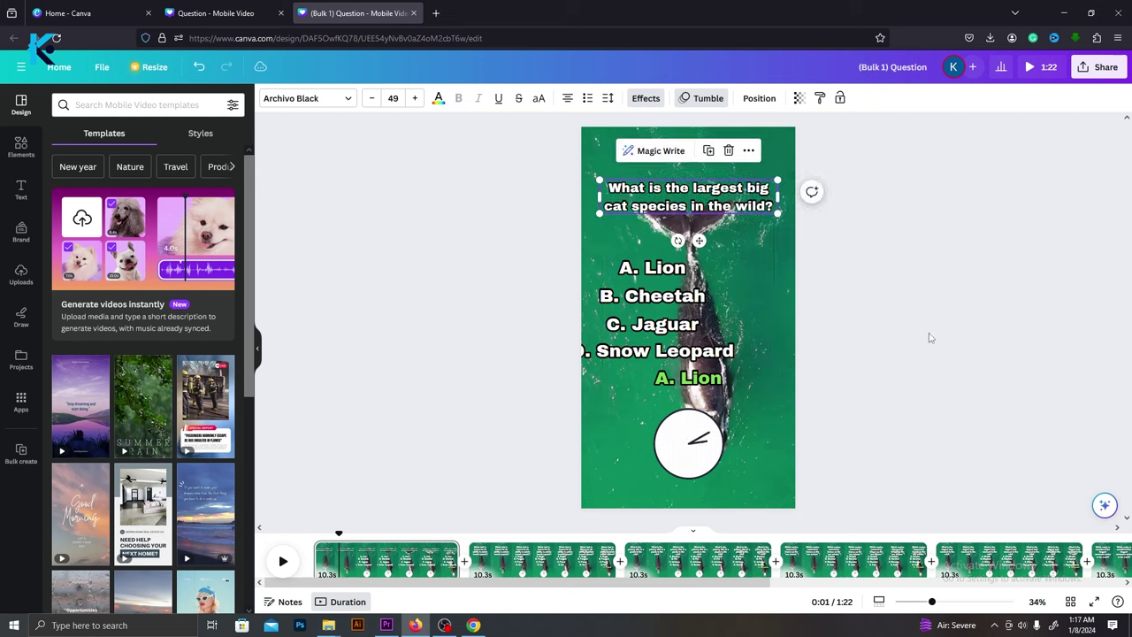
Nudge the A. Lion text left, then stop the preview on the bird question page
left_click(652, 268)
left_click_drag(661, 306, 632, 268)
left_click_drag(339, 533, 319, 532)
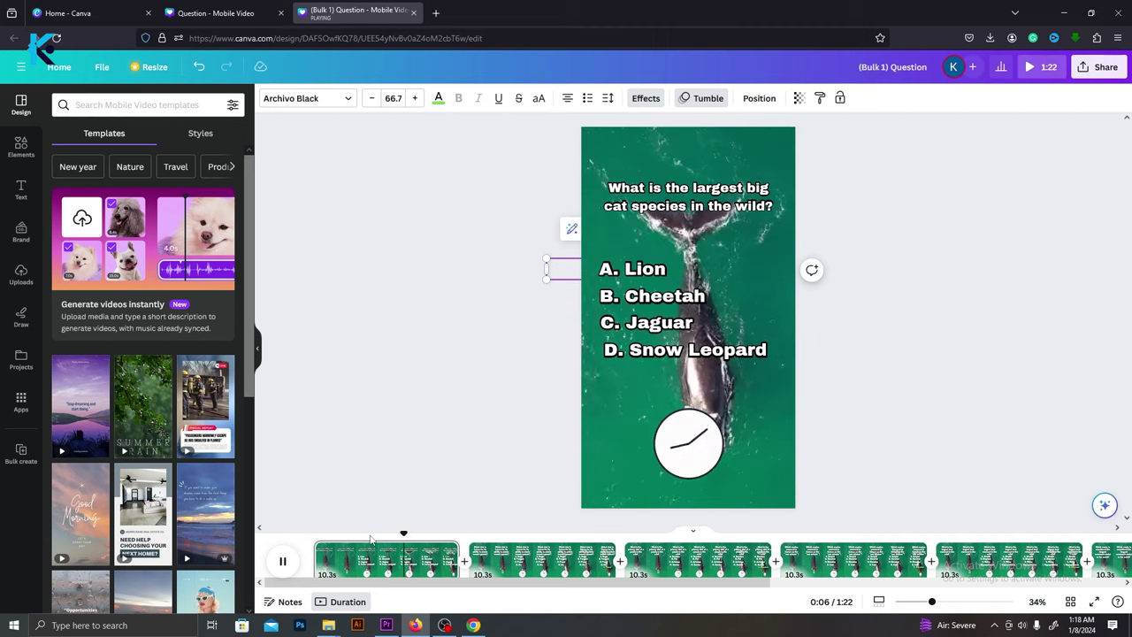
left_click(479, 533)
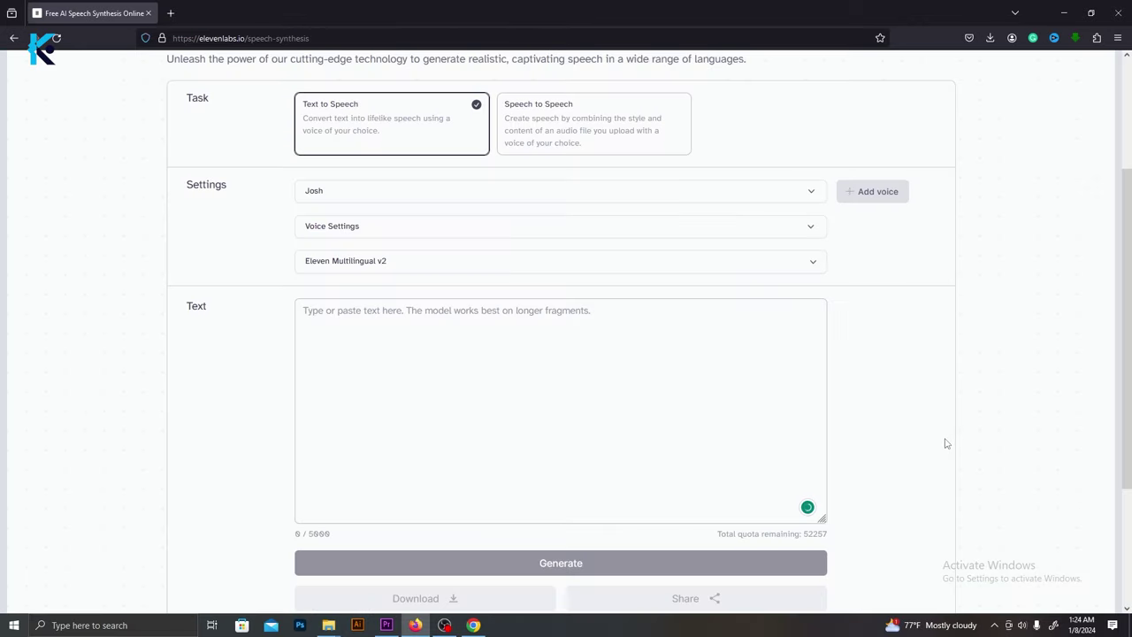
Preview the Josh and Clyde voices and keep Josh for narration
scroll(945, 442, "up", 2)
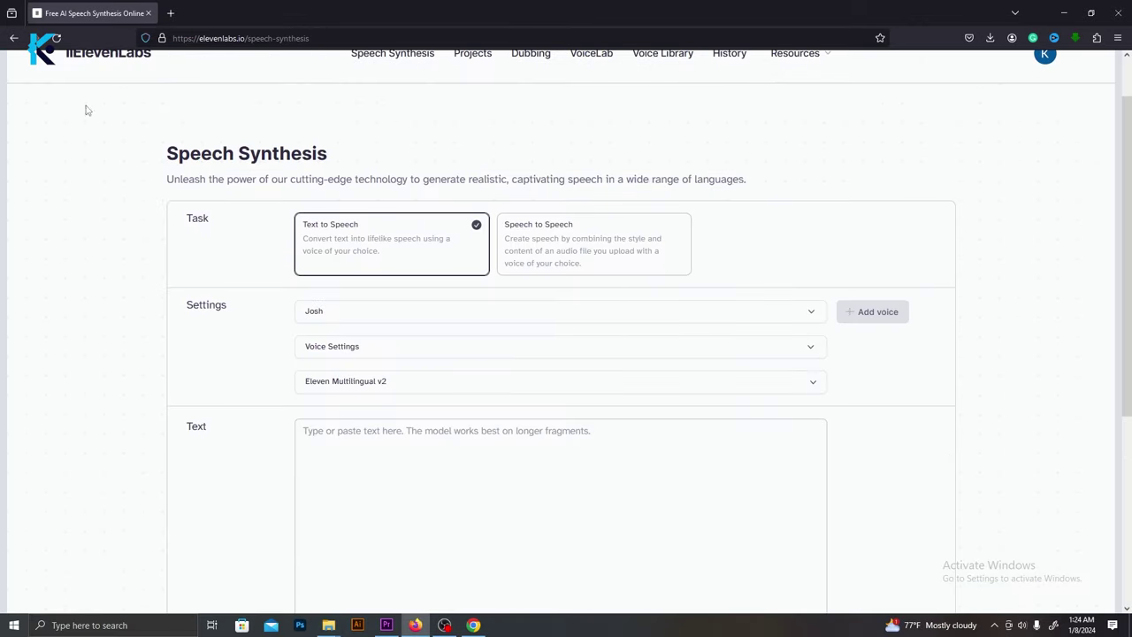
left_click(820, 314)
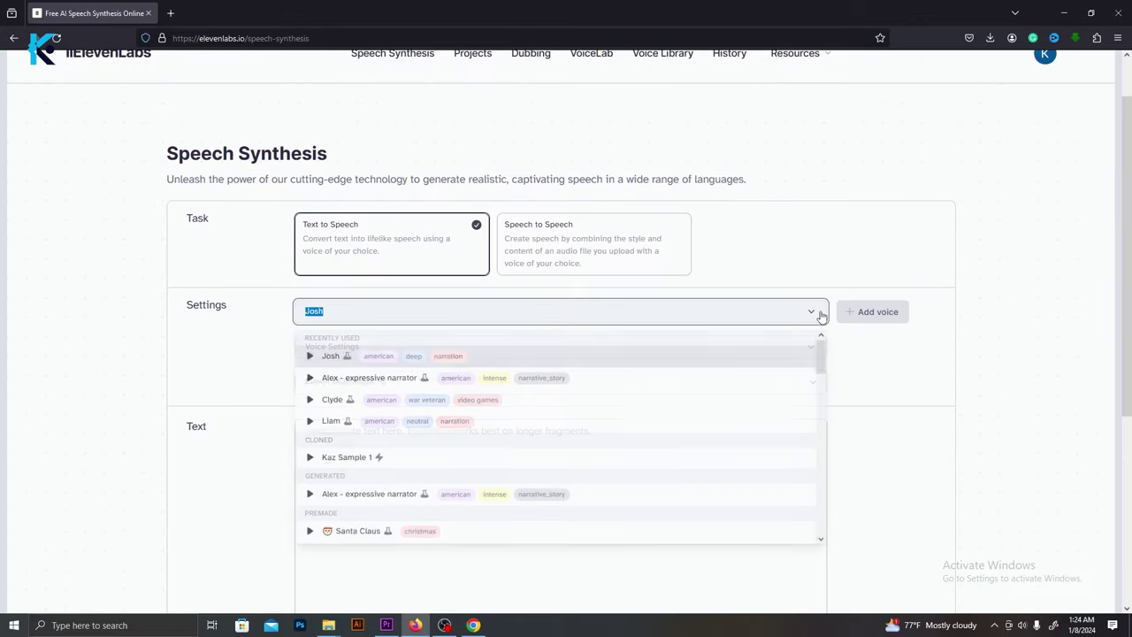
left_click(310, 357)
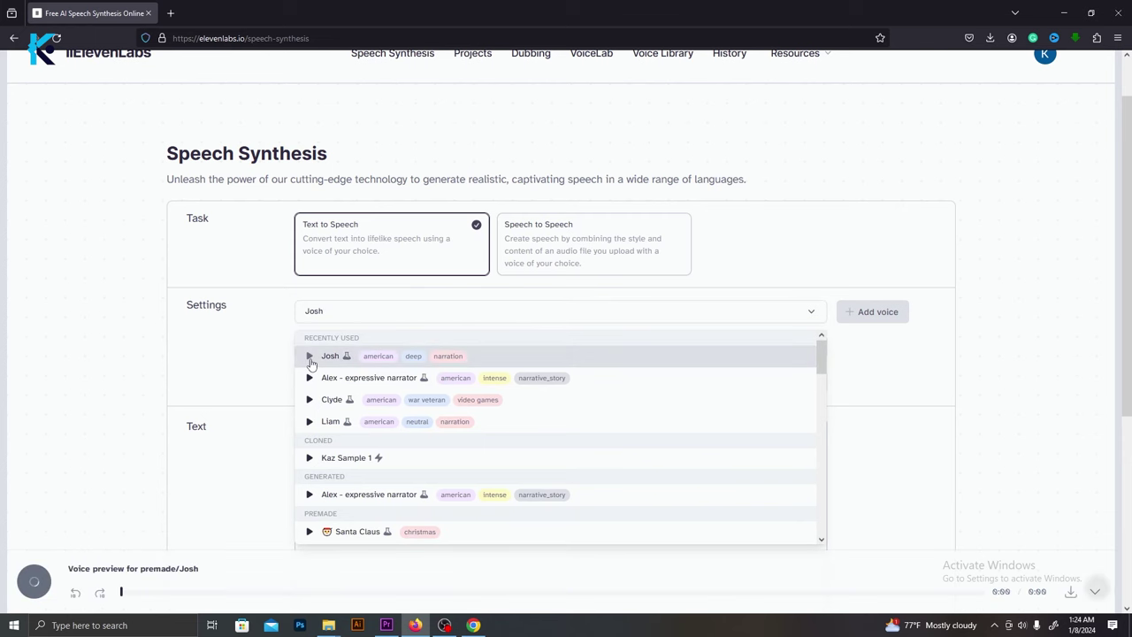
left_click(309, 400)
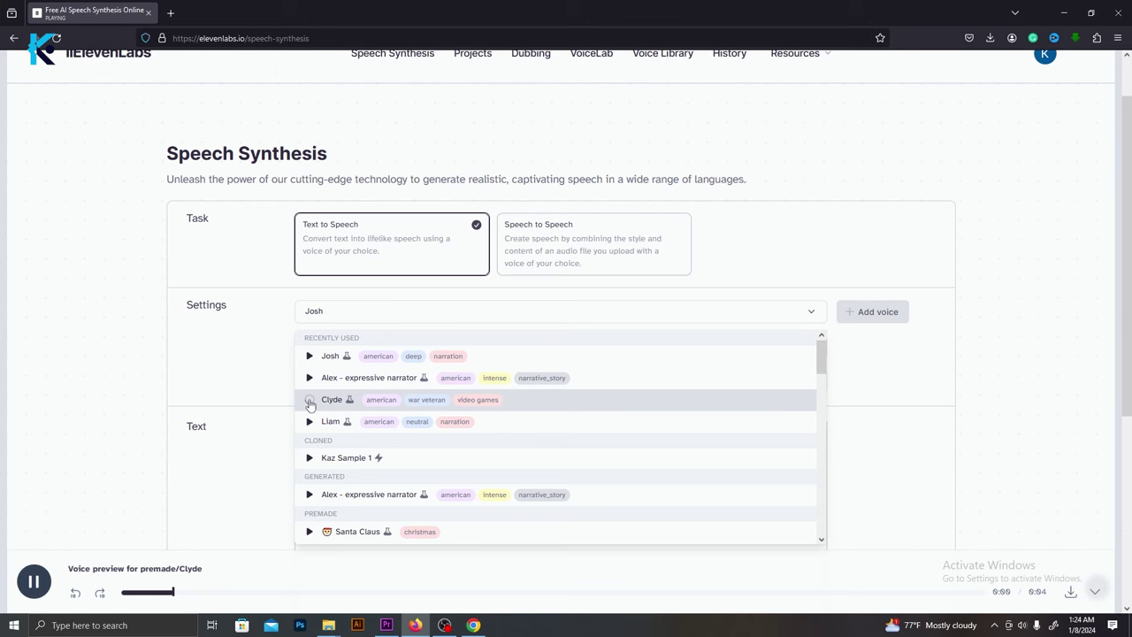
left_click(534, 358)
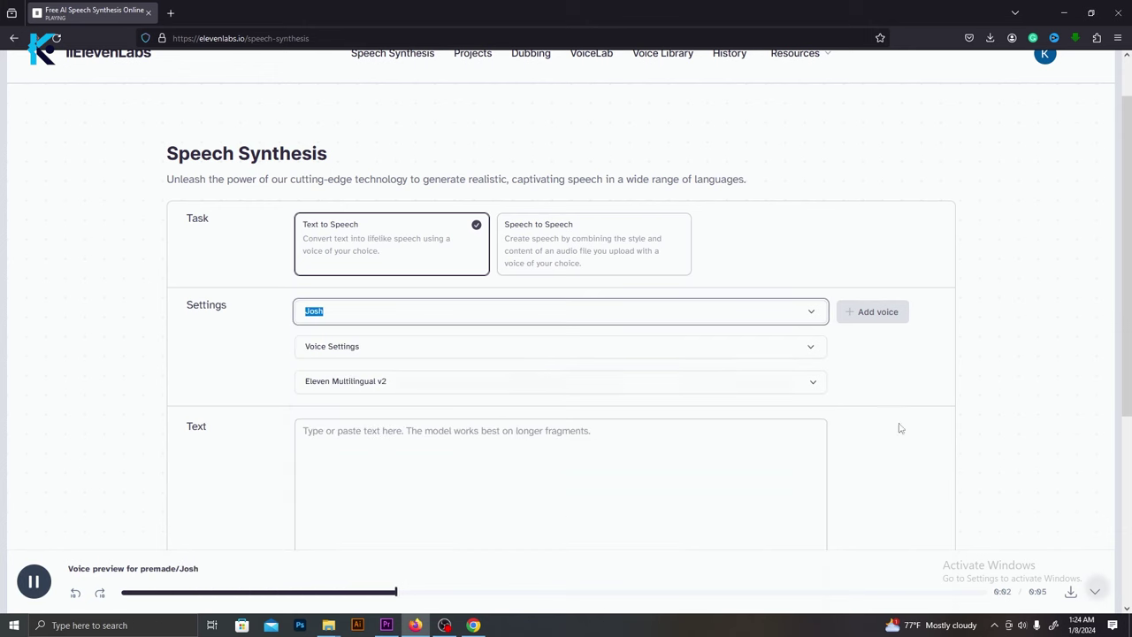
Paste the big-cat question as the script and generate its speech
scroll(434, 306, "down", 2)
left_click(434, 306)
type("What is the largest big cat species in the wild?")
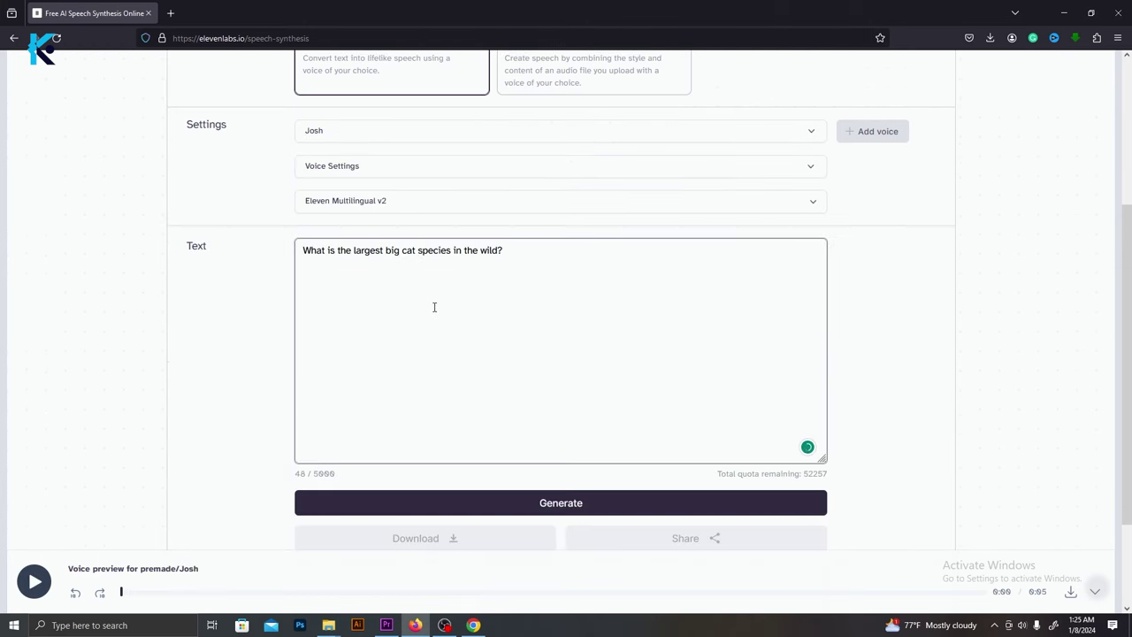
left_click(518, 500)
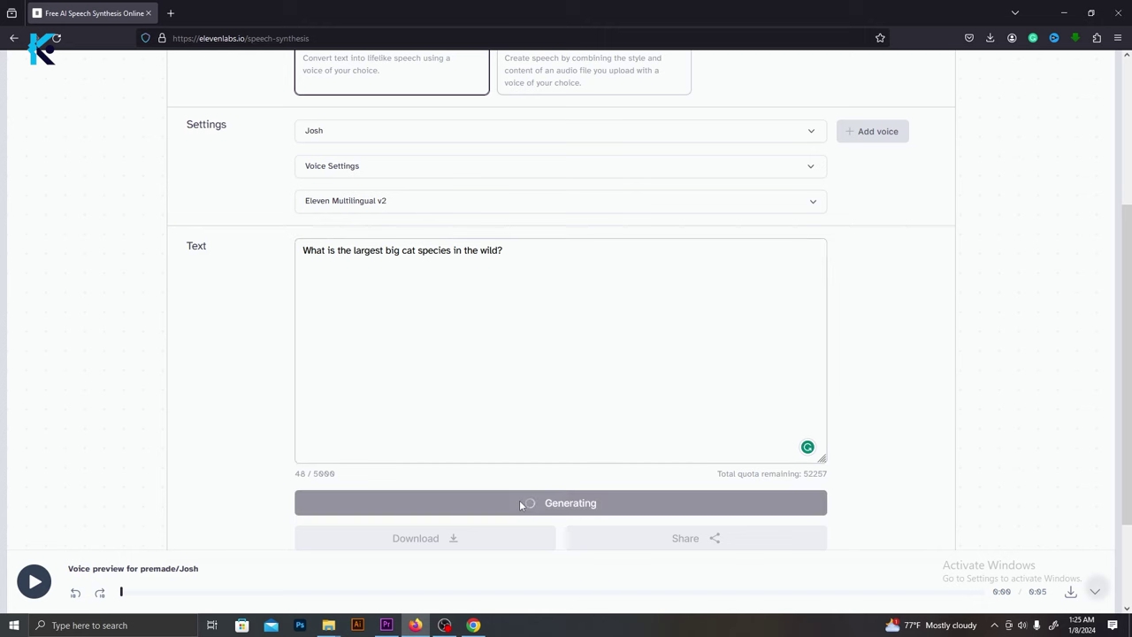
Replace the script with 'The answer is A, Lion.', generate it, then clear the box
key("ctrl+a")
type("T")
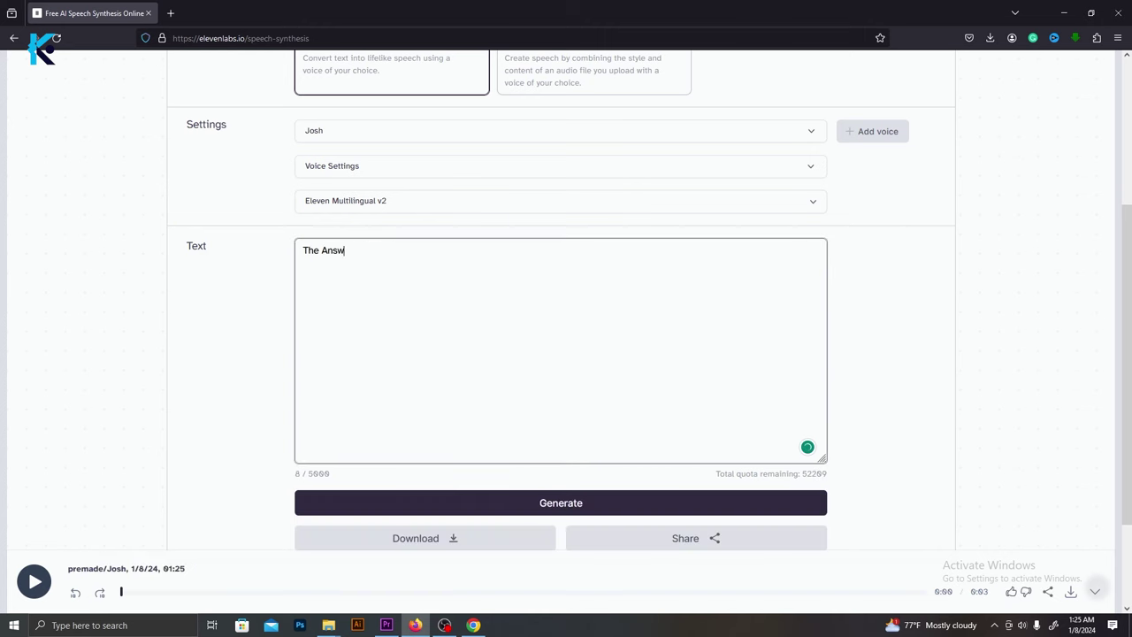
type("he Answer is")
scroll(561, 354, "up", 1)
type("A, Lion.")
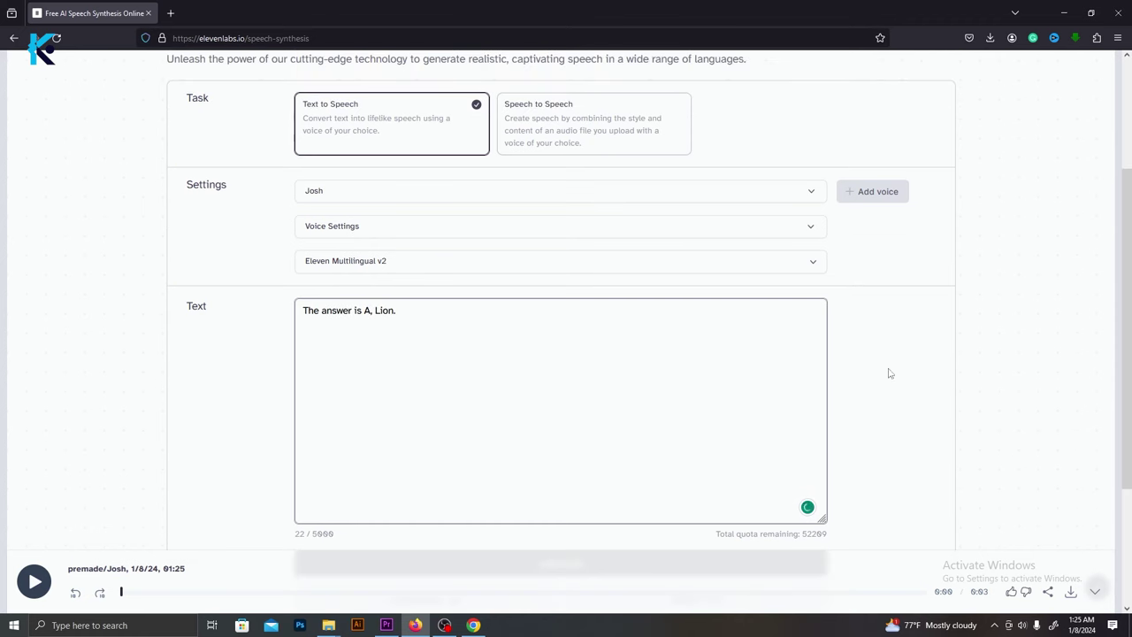
scroll(889, 372, "down", 2)
left_click(596, 447)
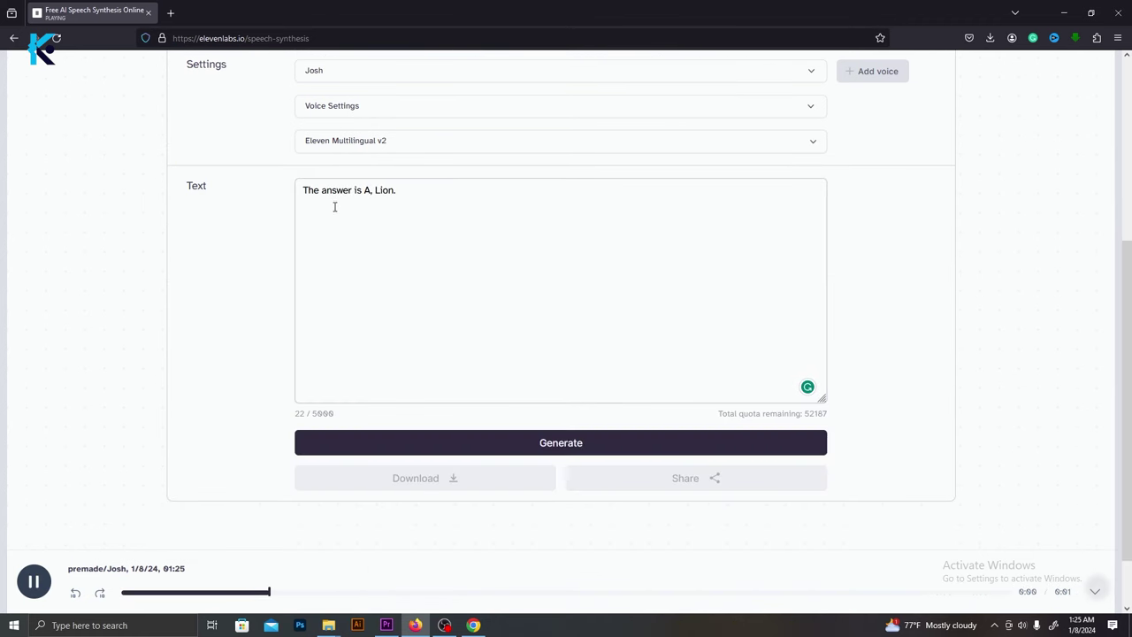
key("ctrl+a")
key("BackSpace")
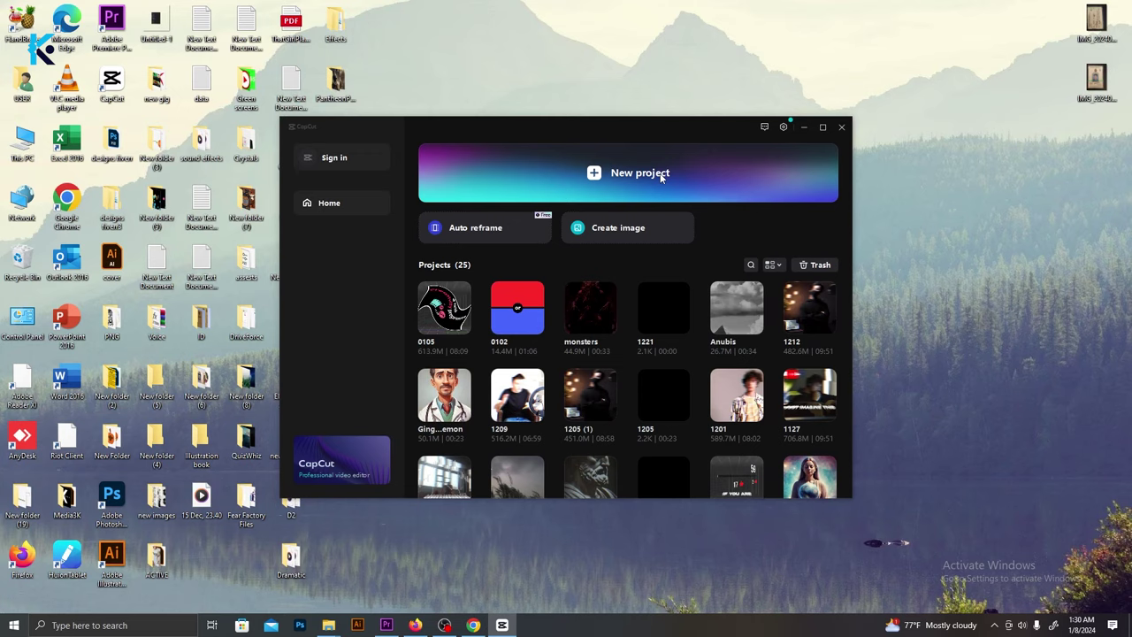
Create a new 9:16 CapCut project and select all eight quiz media files to import
left_click(660, 173)
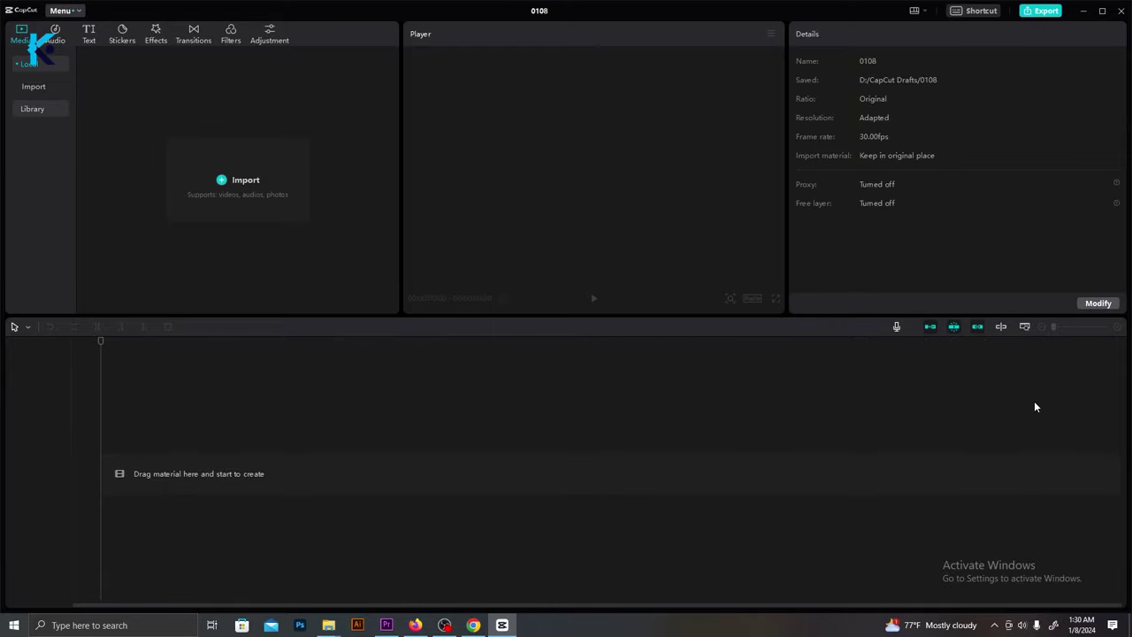
left_click(1098, 303)
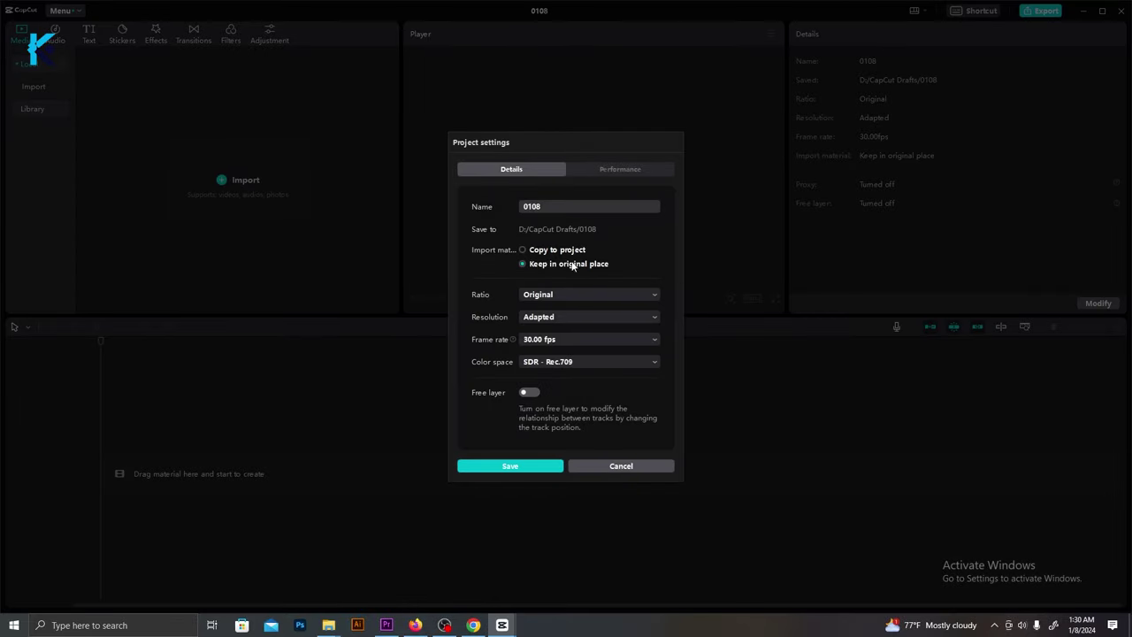
left_click(599, 294)
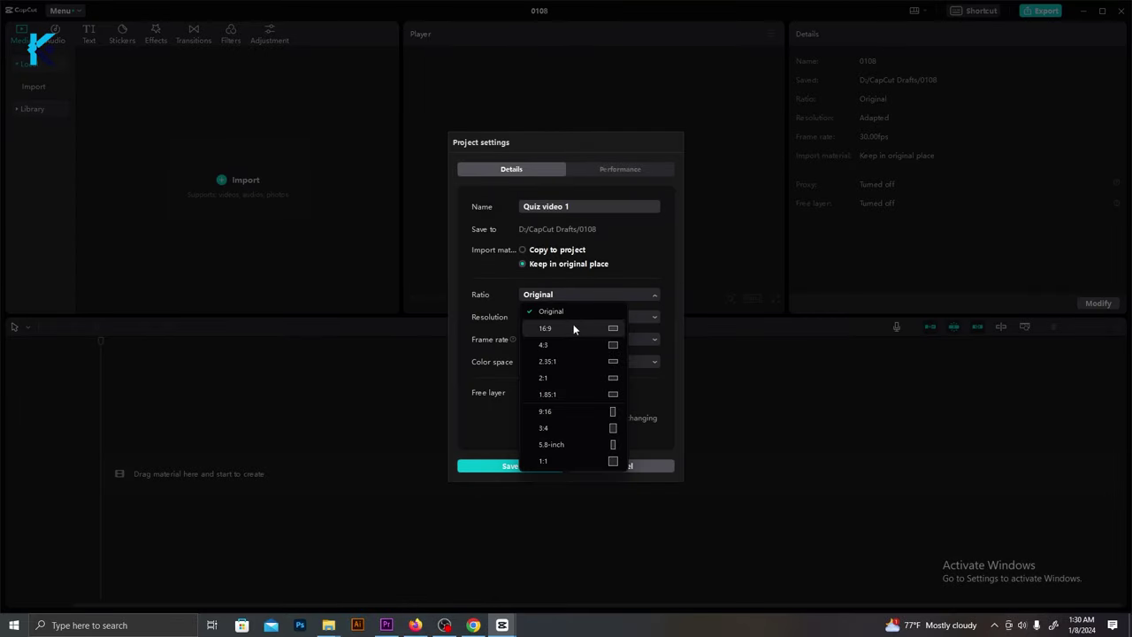
left_click(611, 410)
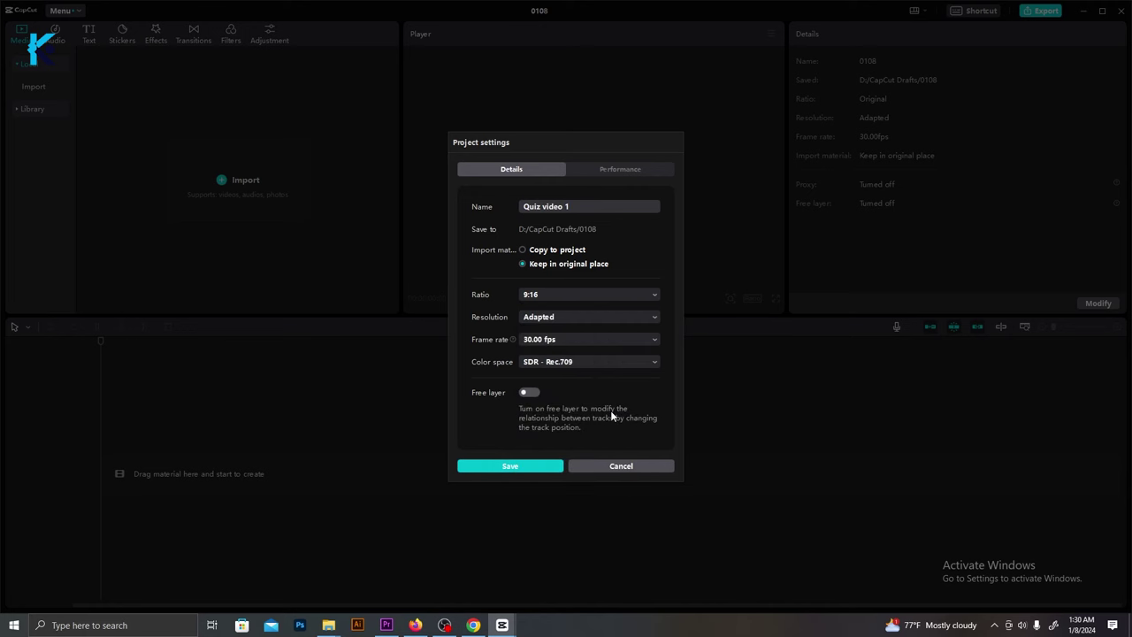
left_click(508, 466)
left_click(232, 186)
left_click_drag(518, 81, 219, 173)
Import the files and place the Question video on the timeline, fitted to view
left_click(466, 298)
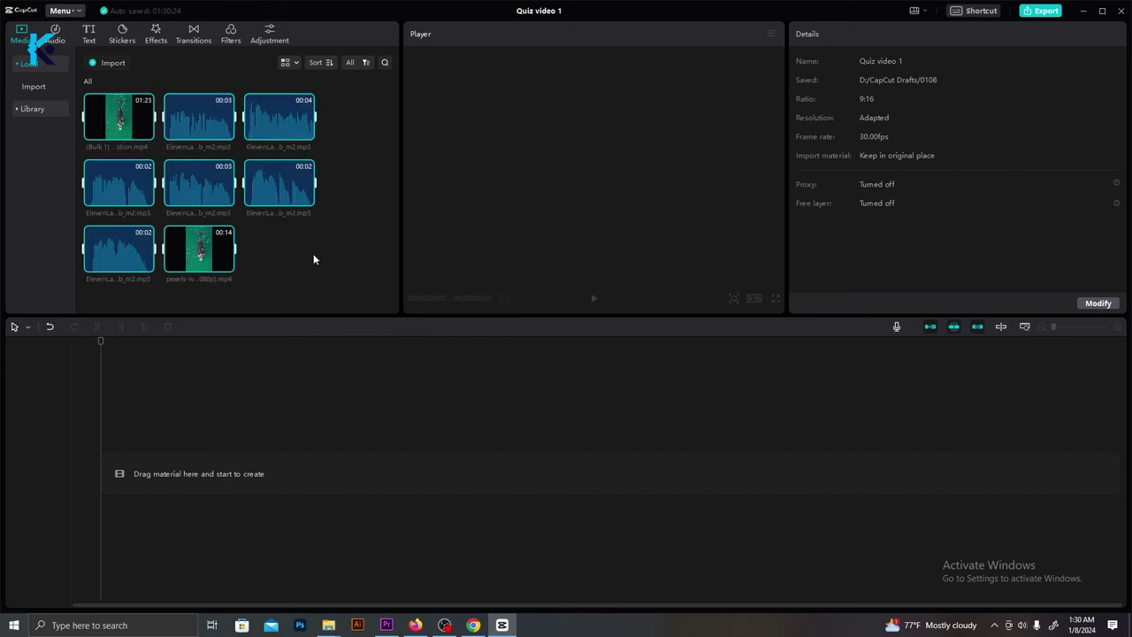
left_click_drag(119, 116, 107, 477)
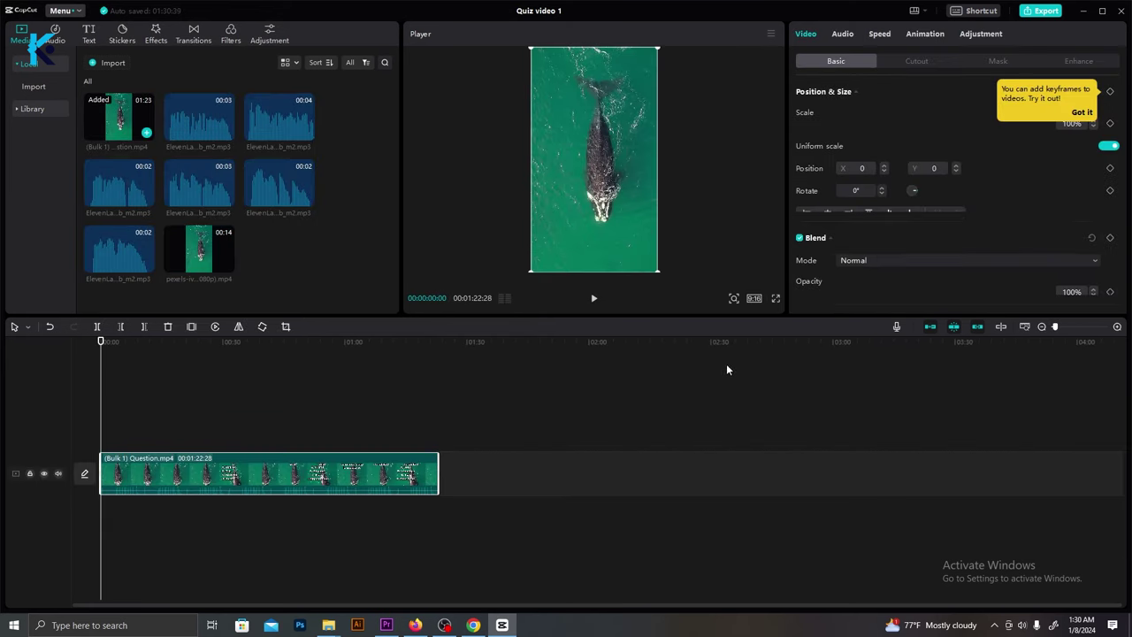
left_click(1024, 327)
Place the first question and answer voiceovers on the audio track and play to check timing
left_click(187, 125)
left_click_drag(187, 125, 106, 513)
left_click(194, 342)
left_click(124, 183)
left_click(147, 245)
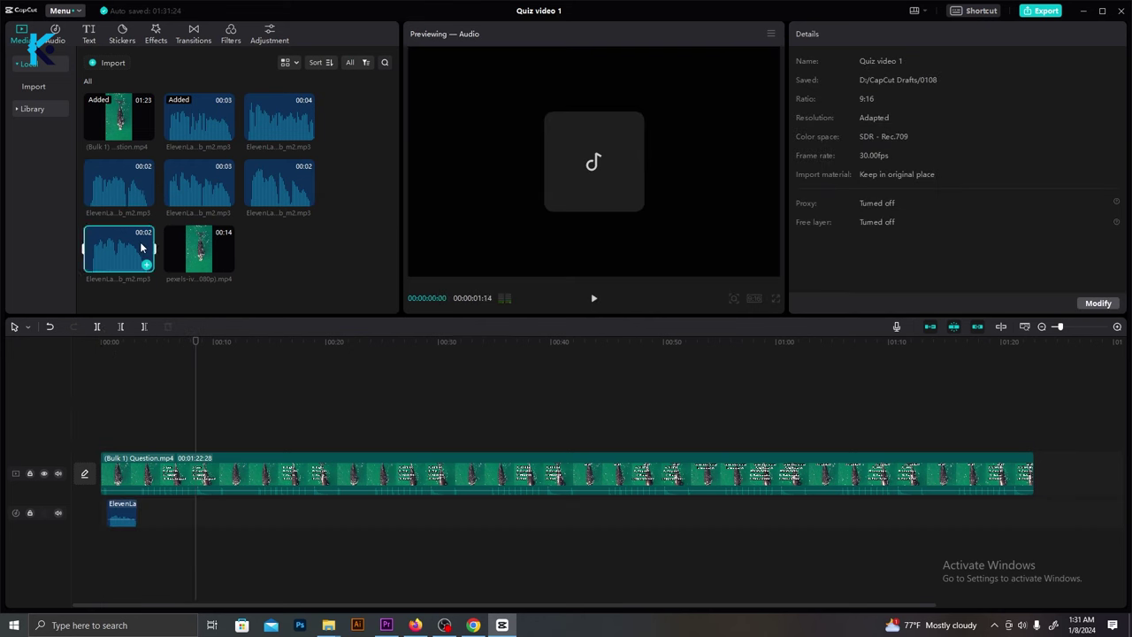
left_click_drag(146, 245, 203, 513)
key("space")
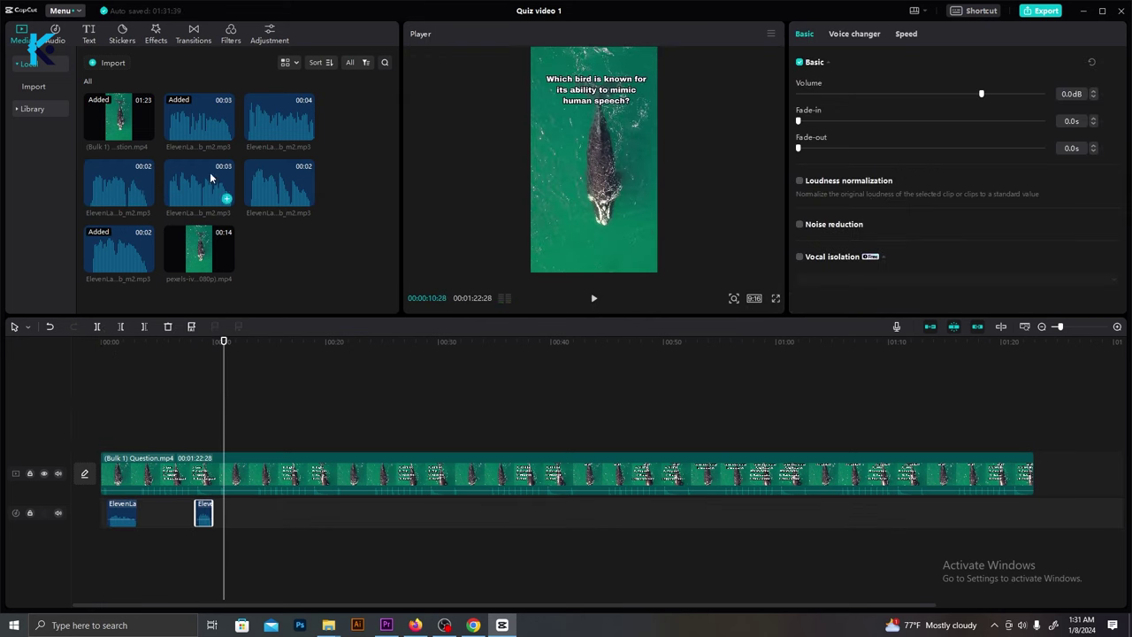
Line up four more voiceovers beneath their matching questions, up to about 00:31
left_click_drag(280, 116, 239, 513)
left_click_drag(118, 184, 321, 513)
left_click_drag(199, 183, 357, 513)
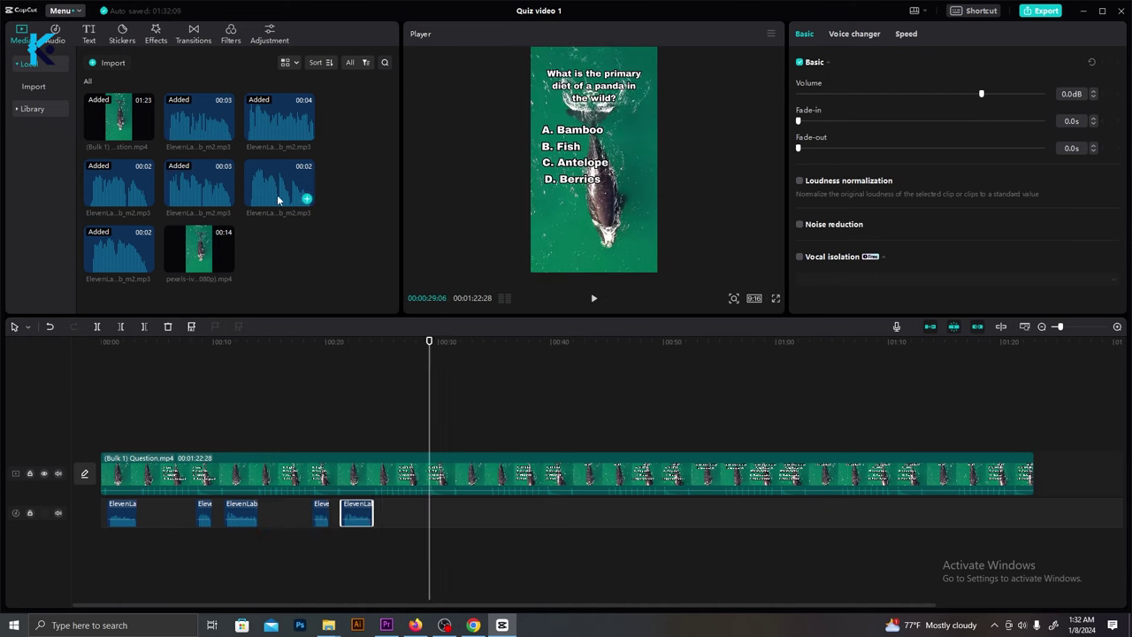
left_click_drag(279, 183, 439, 513)
left_click(449, 346)
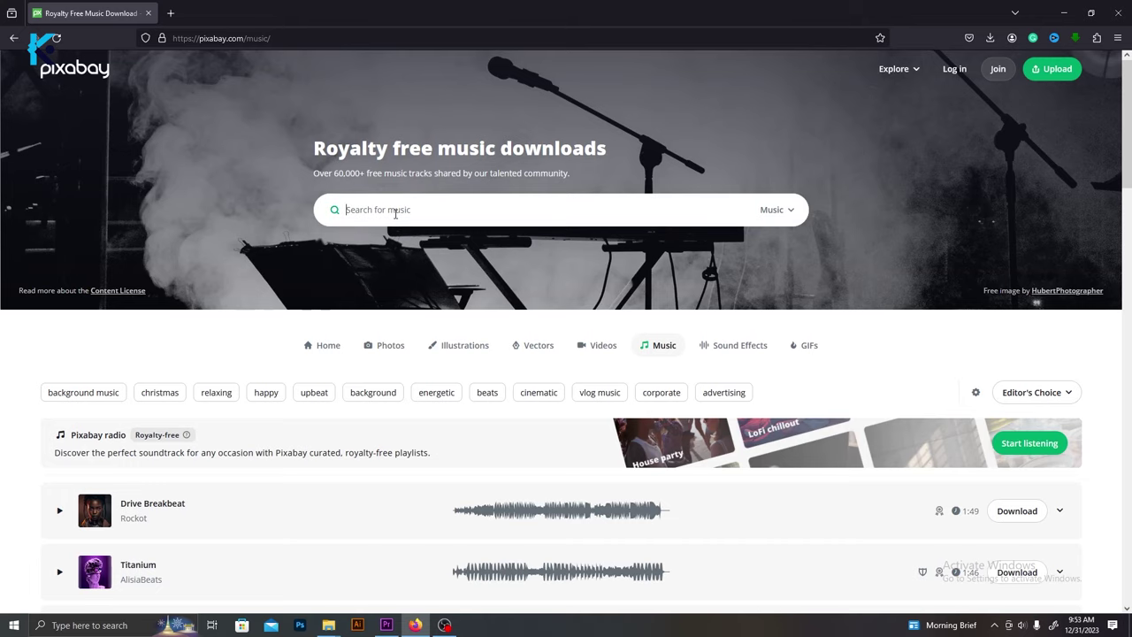
Browse Pixabay's upbeat music and lay eco-technology-145636.mp3 under the whole CapCut video
left_click(319, 393)
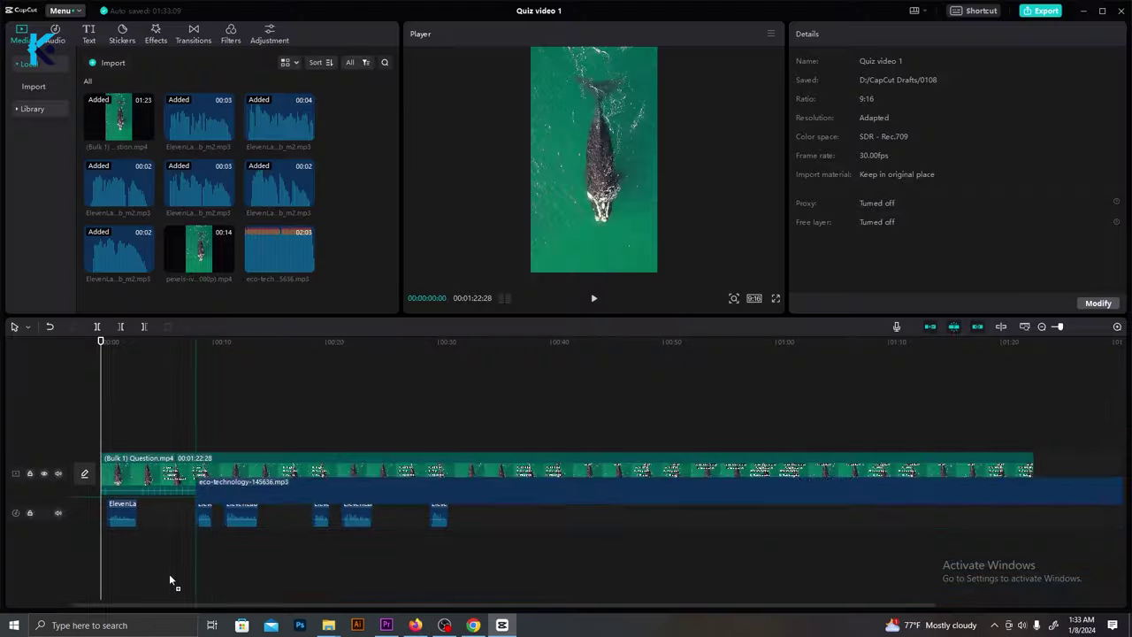
left_click_drag(171, 581, 102, 550)
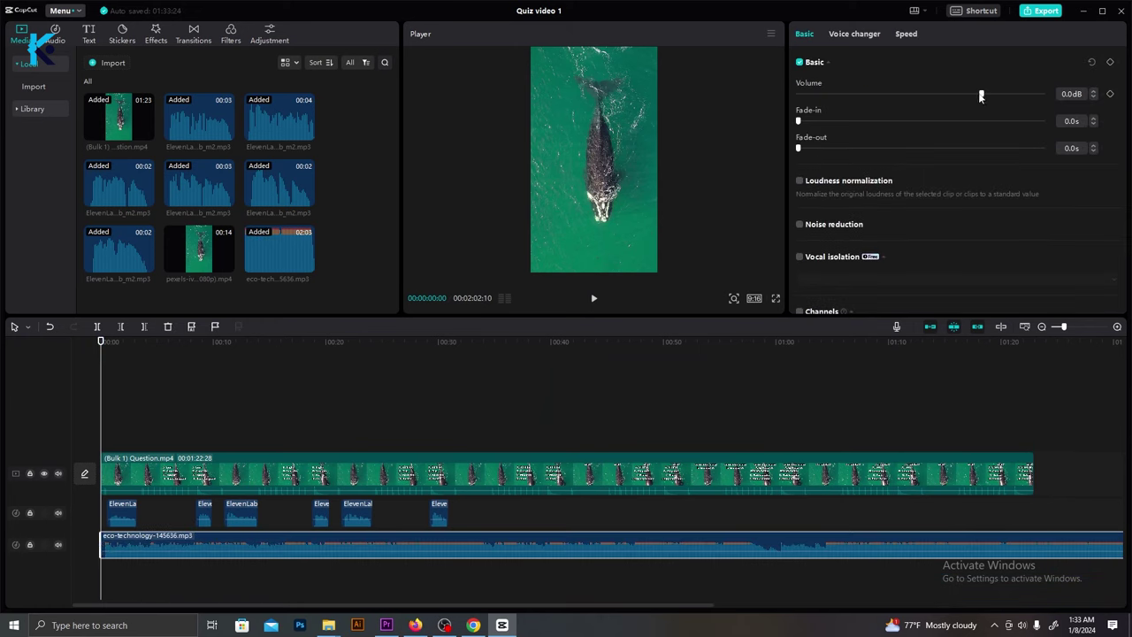
Lower the background music volume to -13.3 dB and play the quiz to check the mix
left_click_drag(979, 96, 940, 97)
key("space")
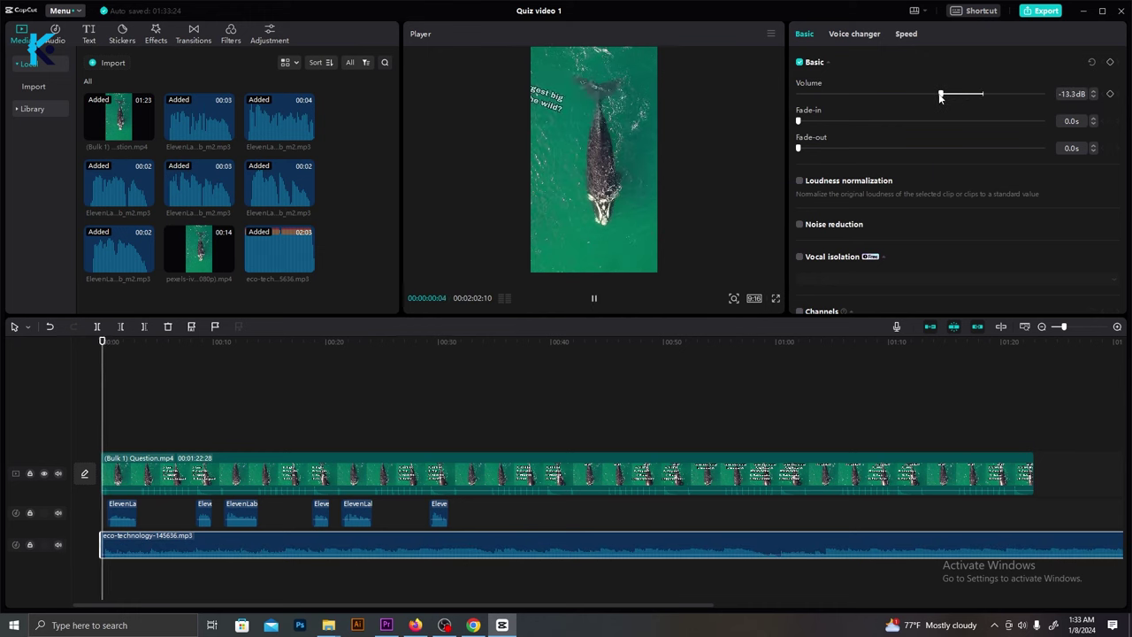